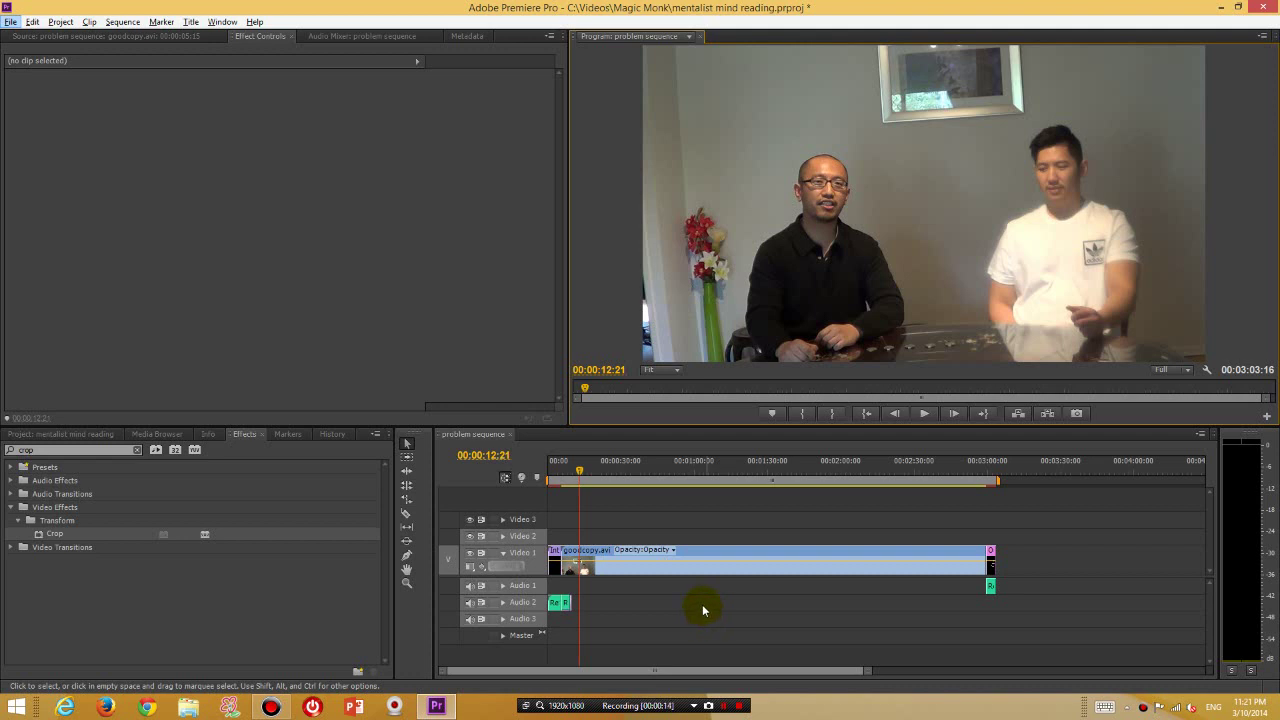
Alt-drag a copy of goodcopy.avi from Video 1 onto Video 2, directly above the original.
click(721, 552)
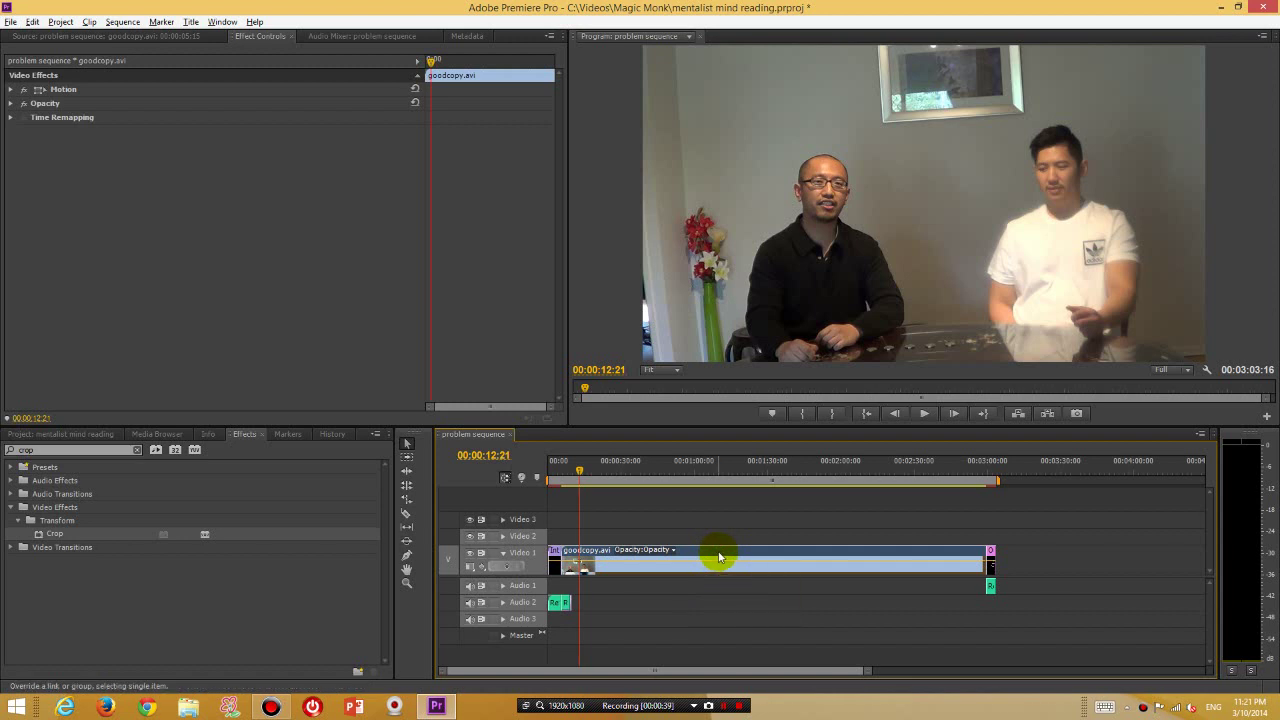
drag(719, 556, 723, 540)
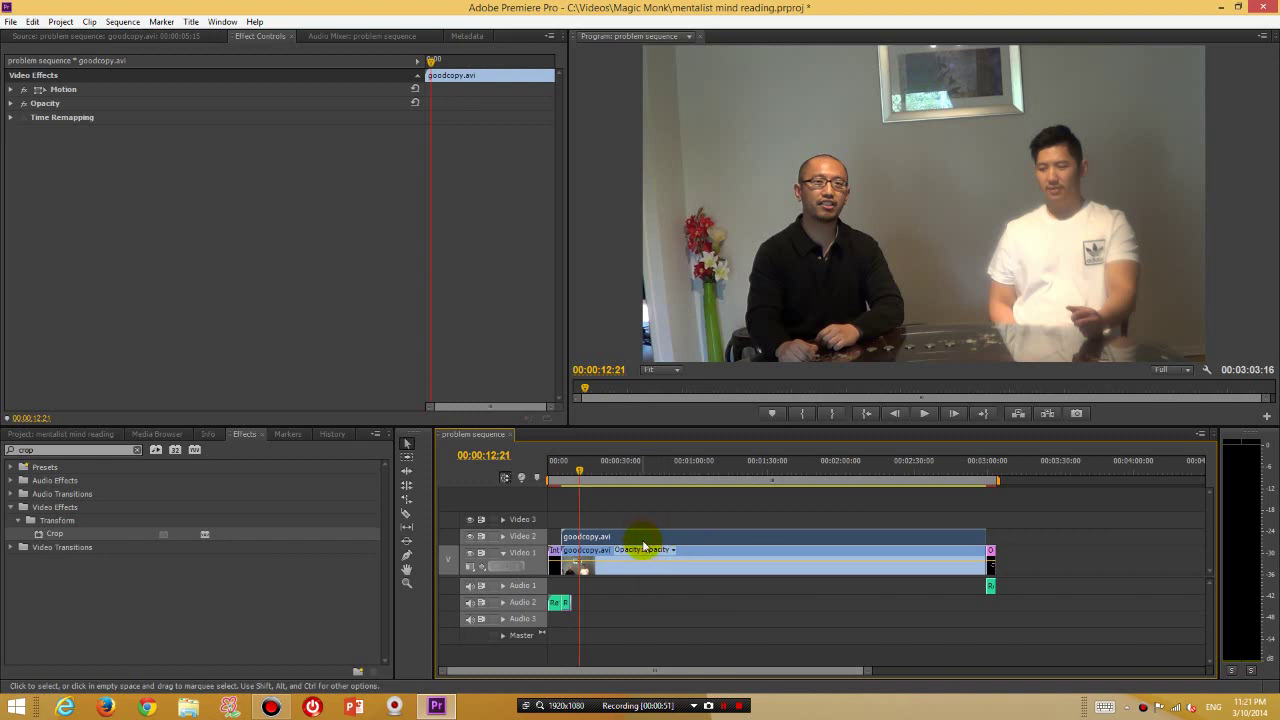
click(645, 572)
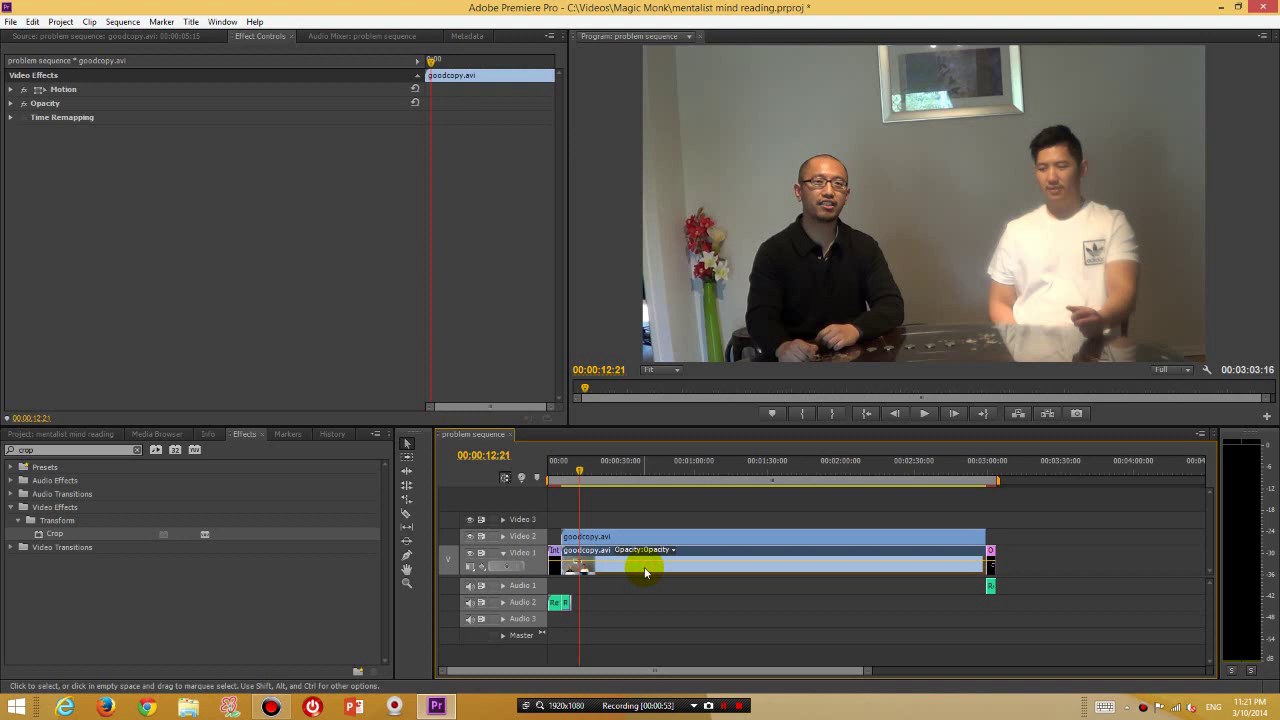
click(642, 546)
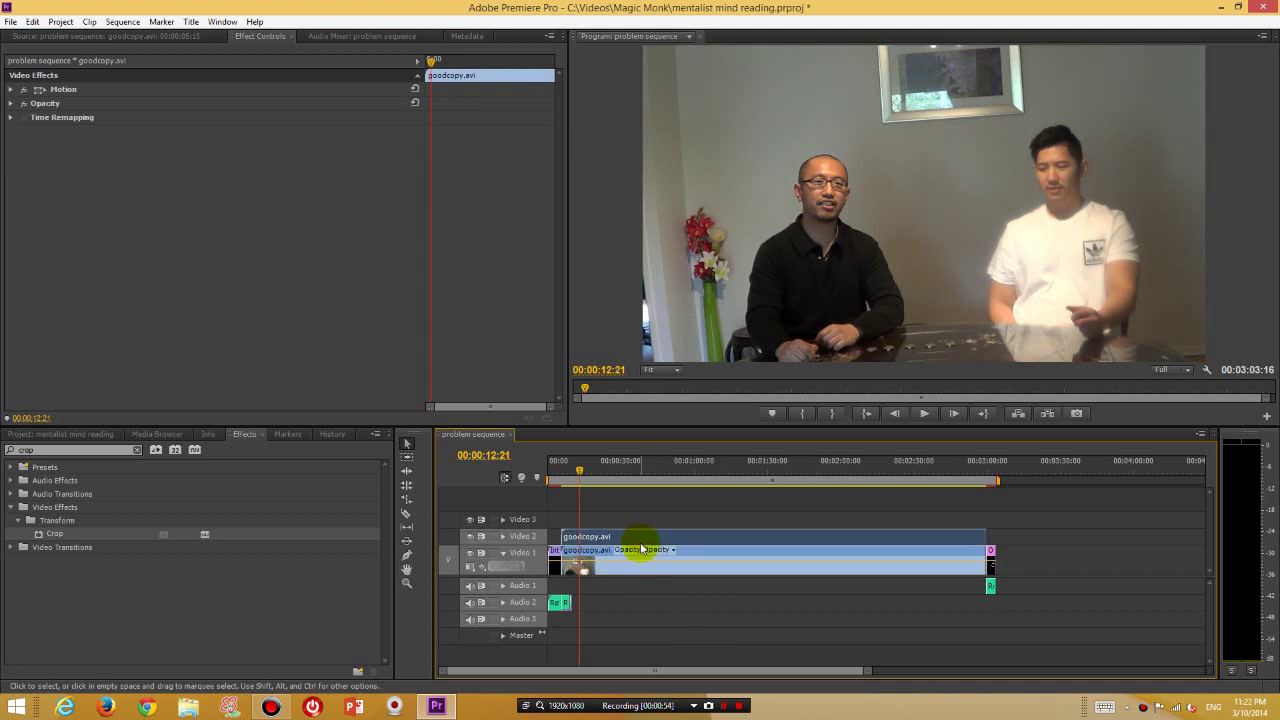
click(641, 566)
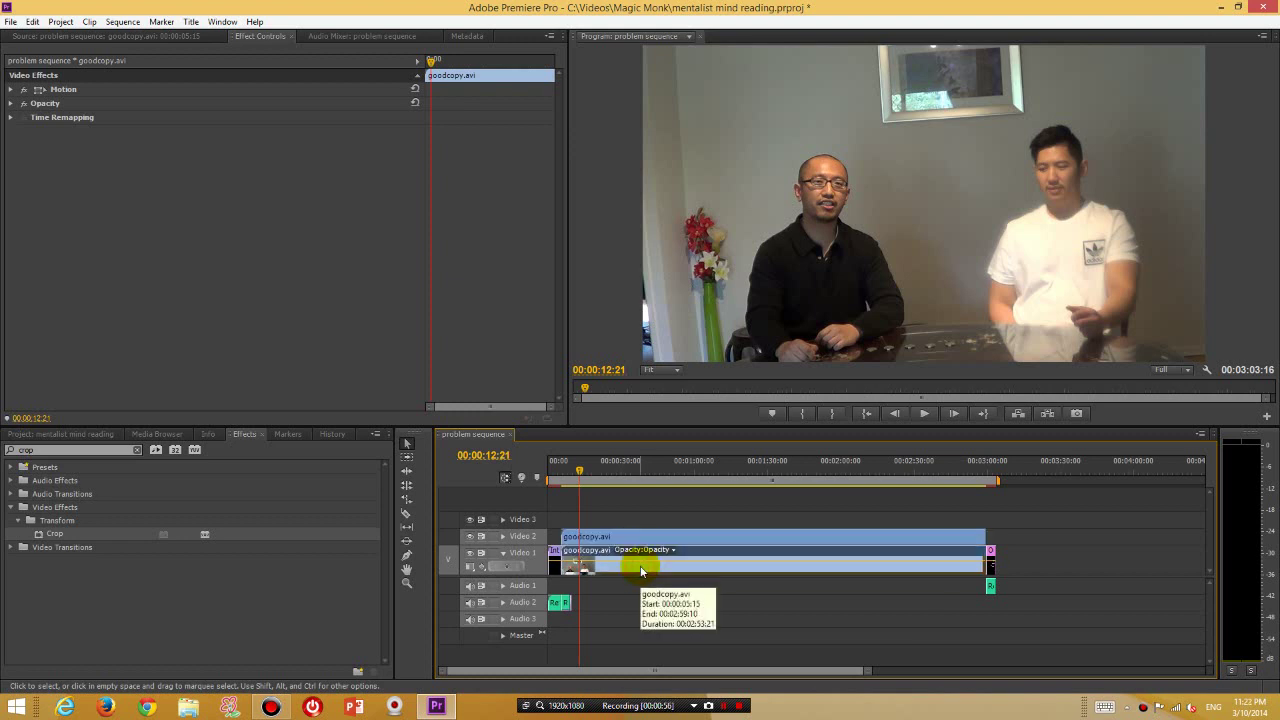
Search the Effects panel for 'blur' and select Gaussian Blur under Blur & Sharpen.
click(644, 546)
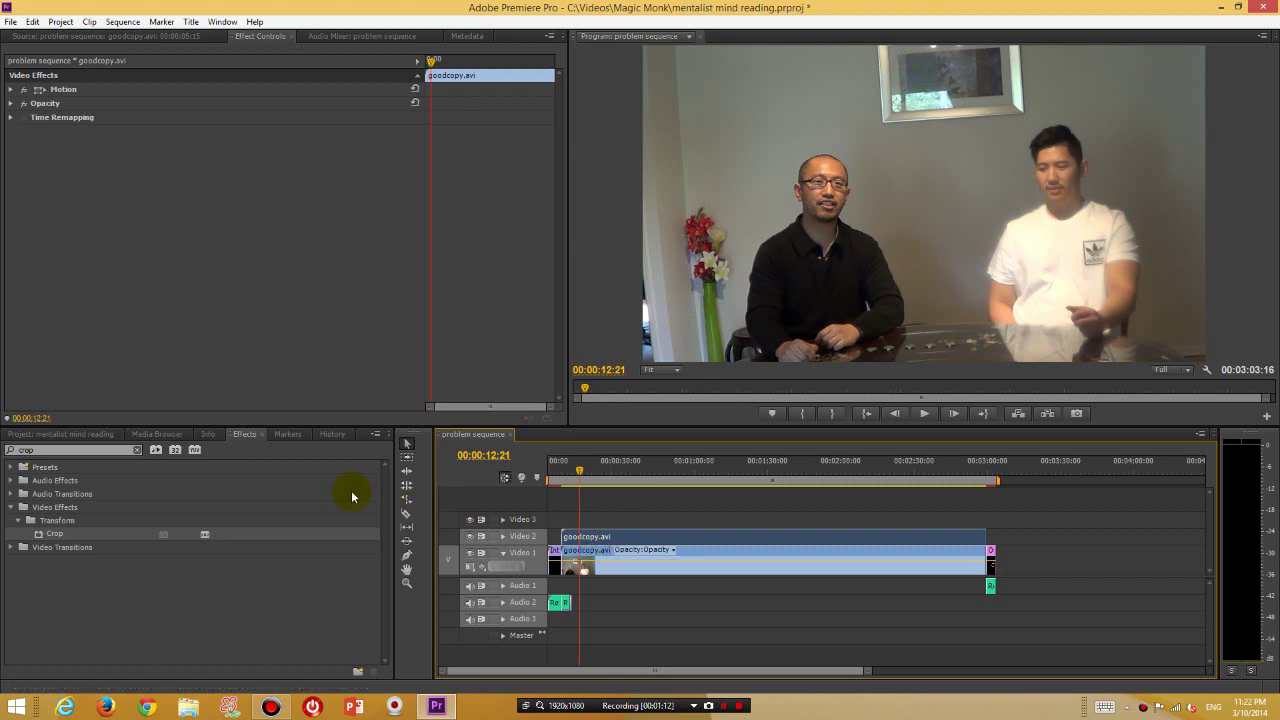
click(240, 436)
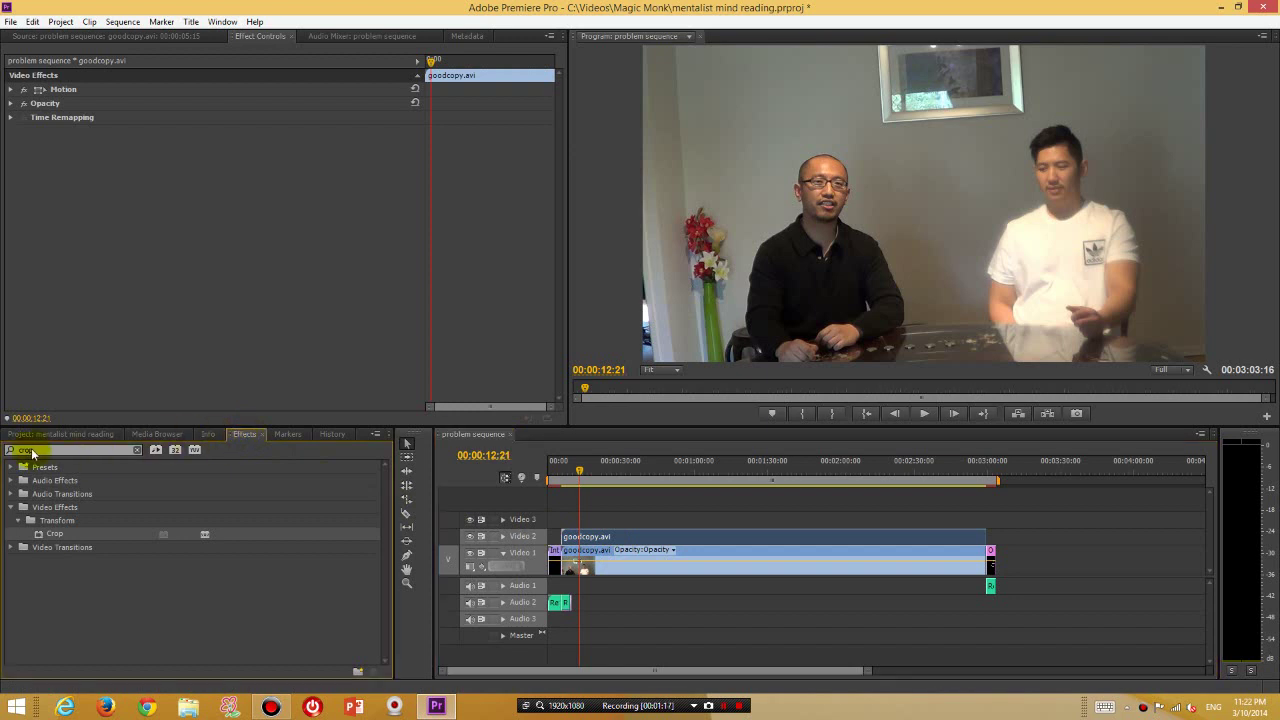
click(33, 450)
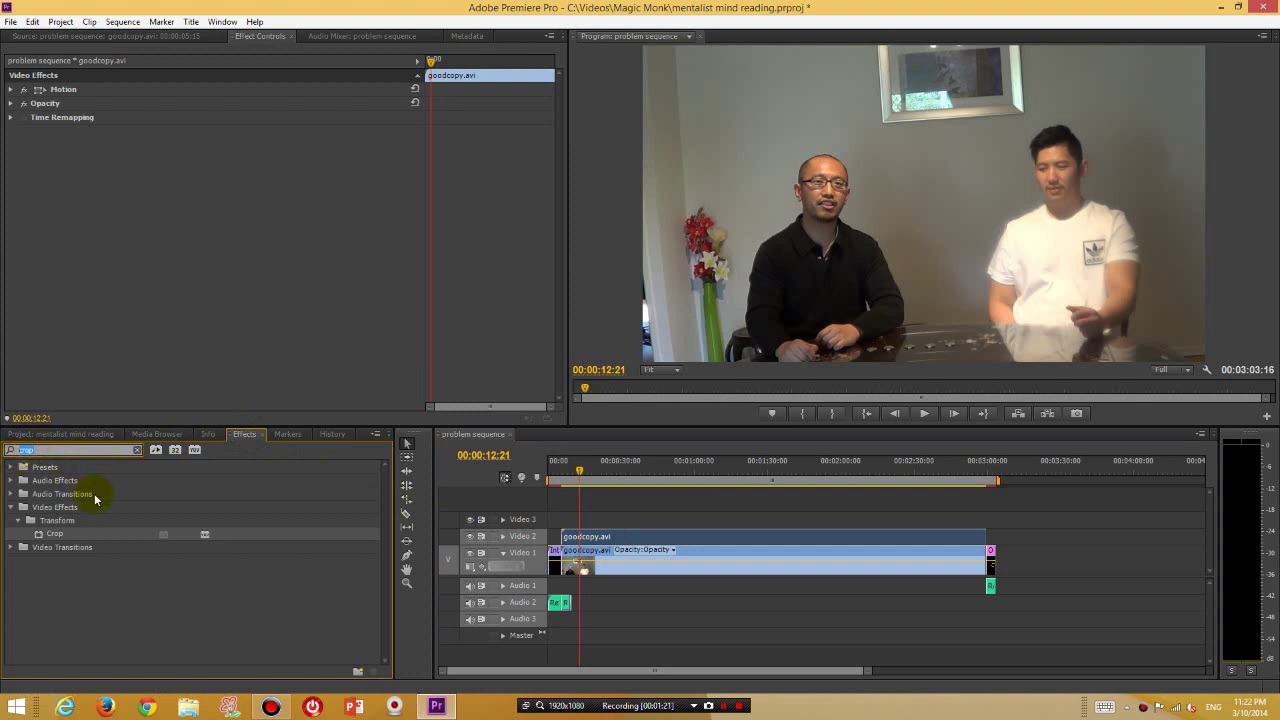
text(blur)
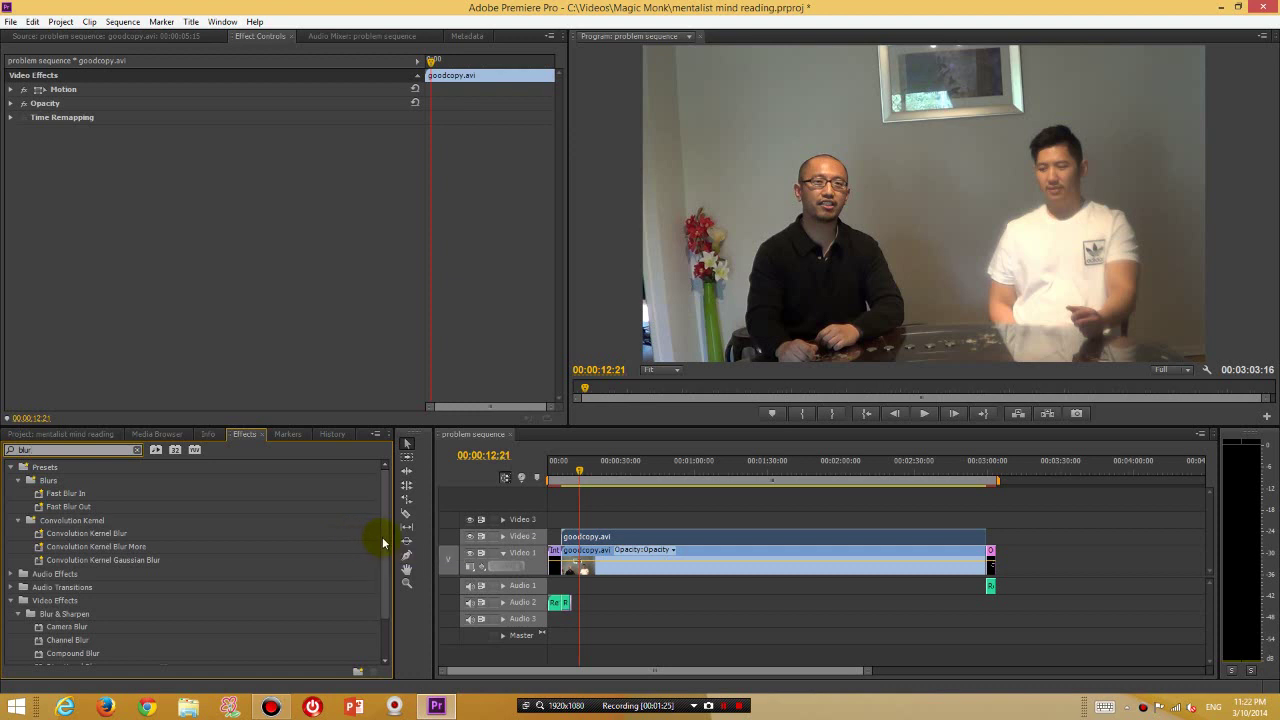
drag(383, 541, 372, 600)
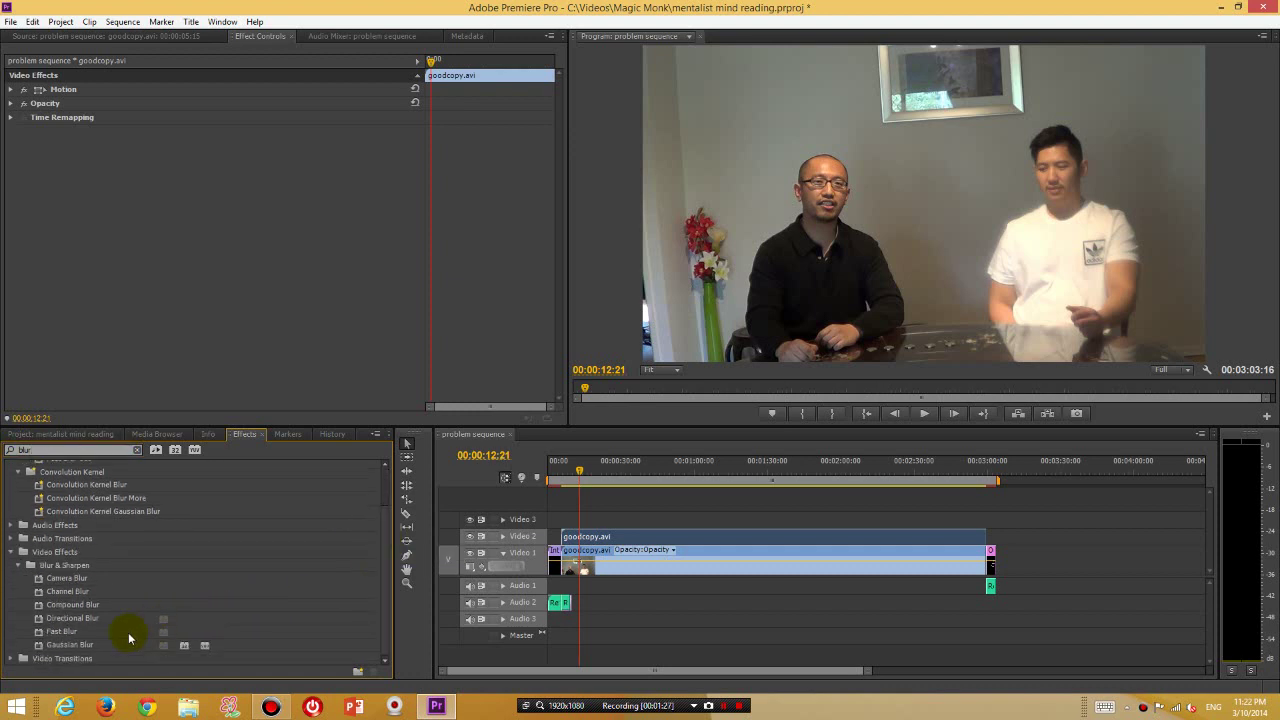
click(44, 651)
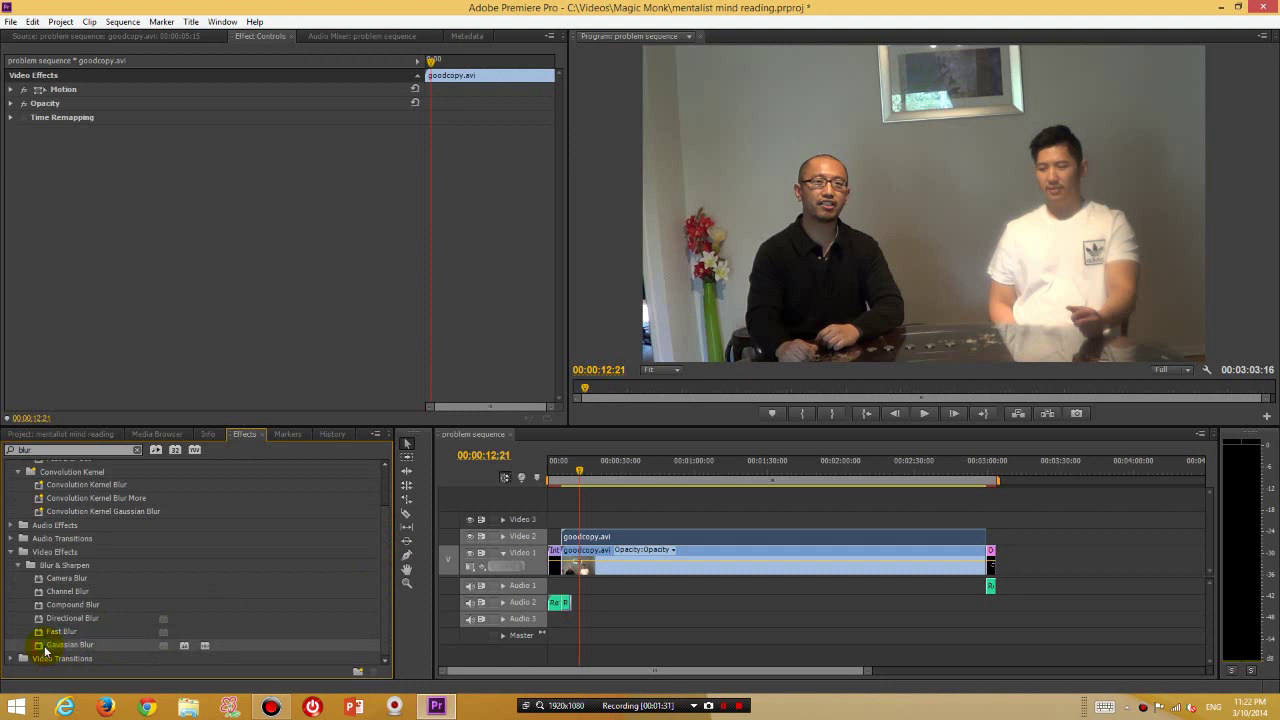
Apply Gaussian Blur to the Video 2 copy and raise its Blurriness to 99.0.
drag(44, 651, 600, 538)
drag(600, 538, 601, 540)
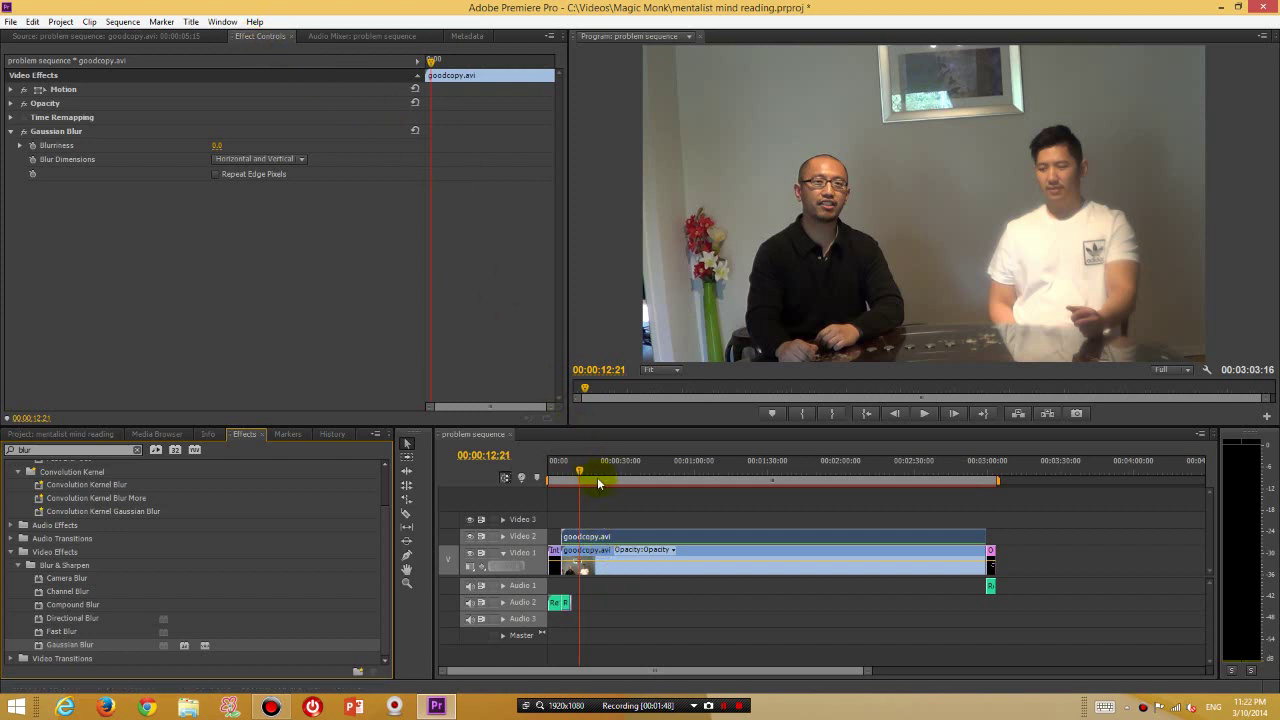
click(605, 538)
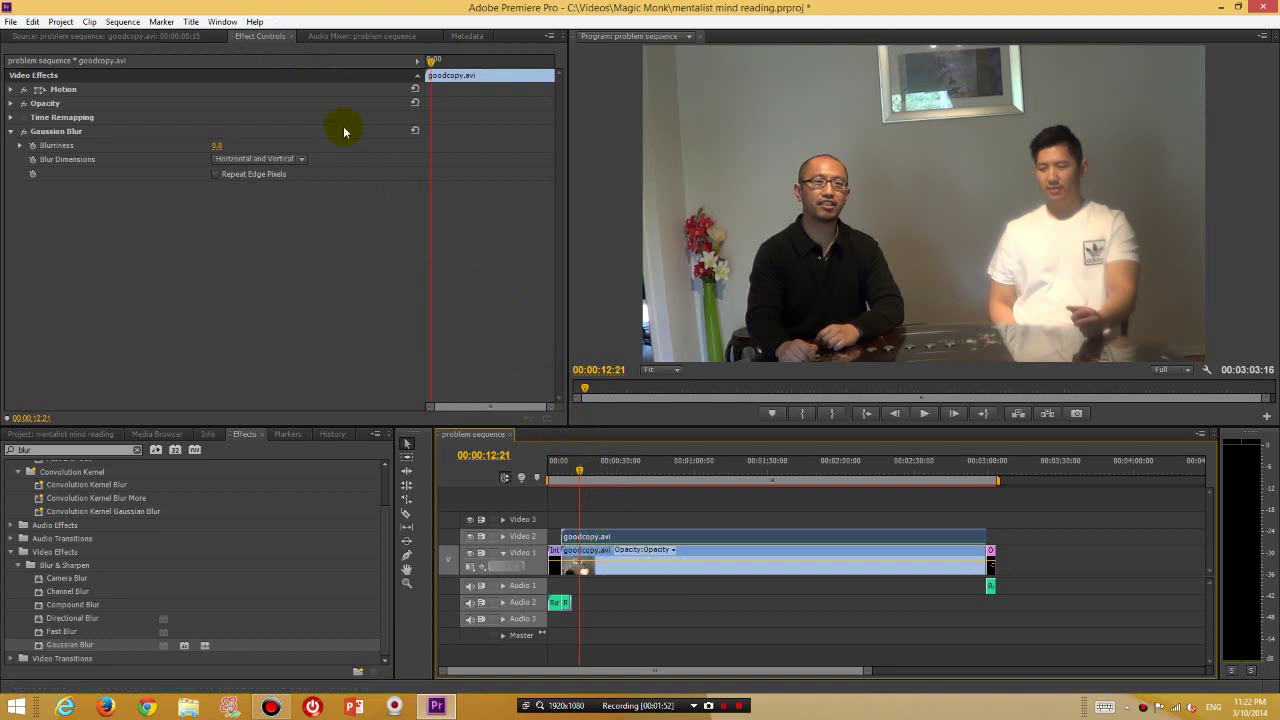
click(259, 39)
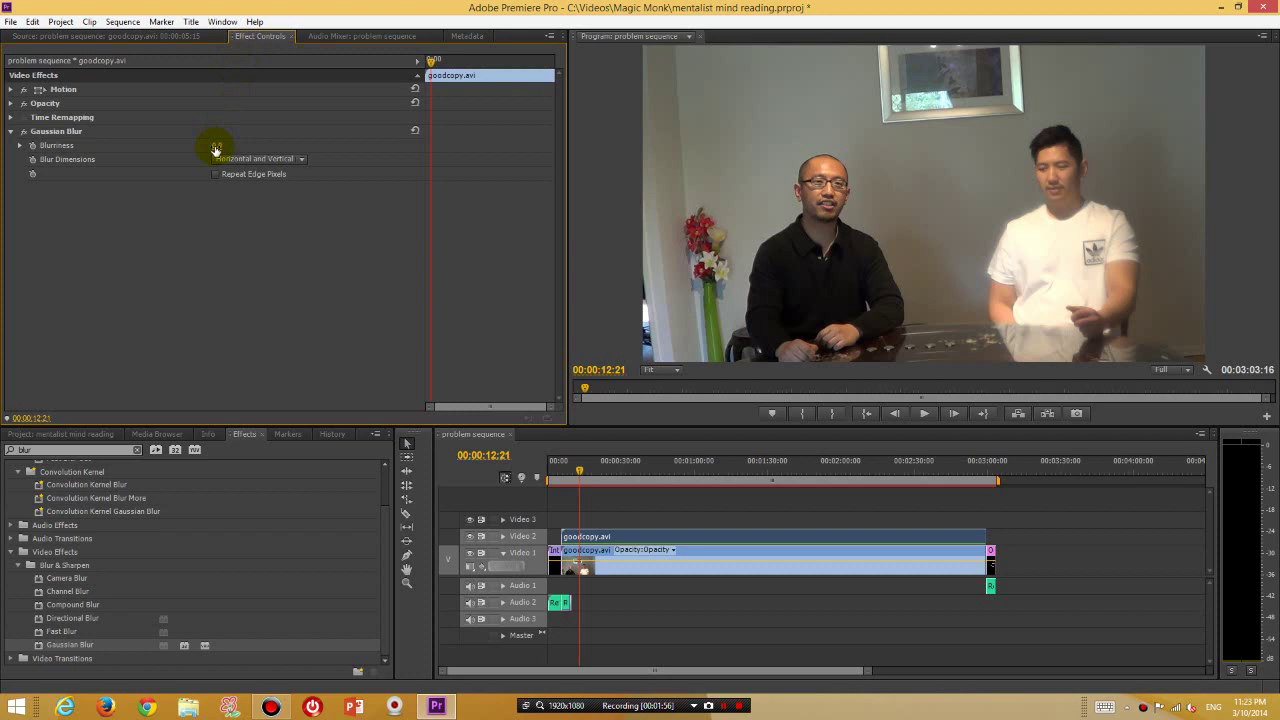
drag(215, 149, 414, 209)
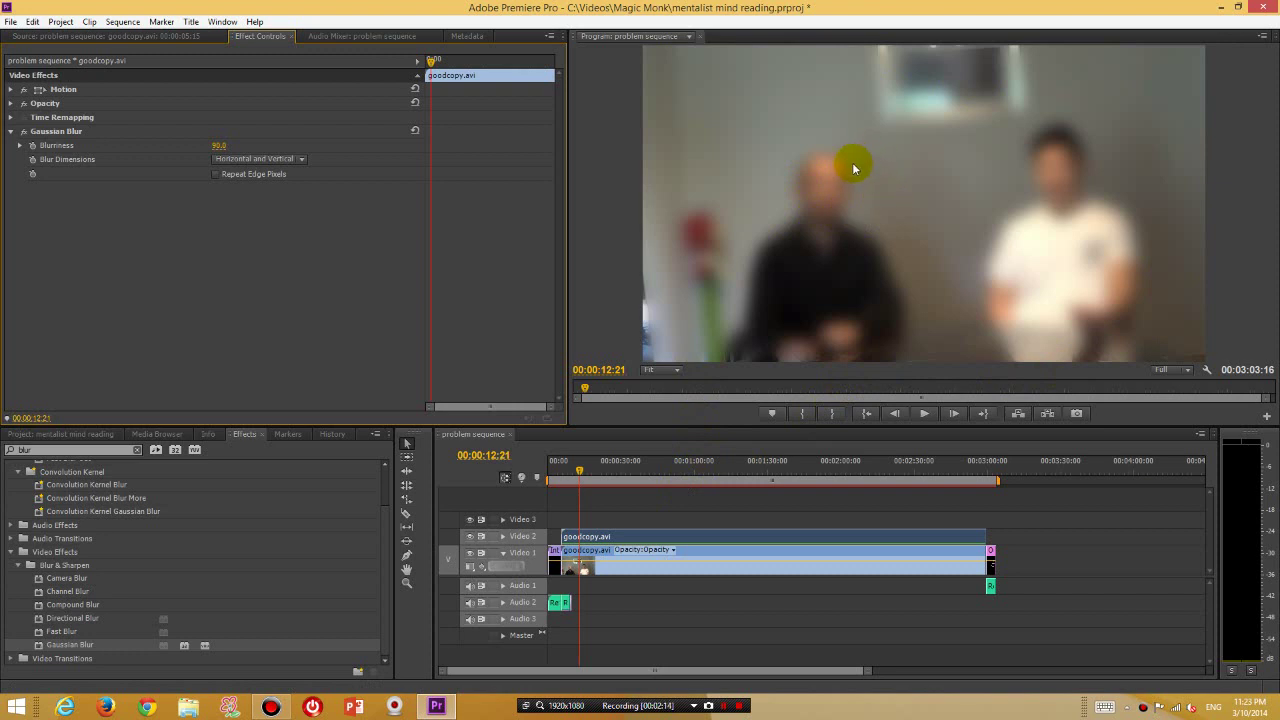
Search 'crop' and drop the Transform > Crop effect onto the blurred goodcopy.avi on Video 2.
click(11, 451)
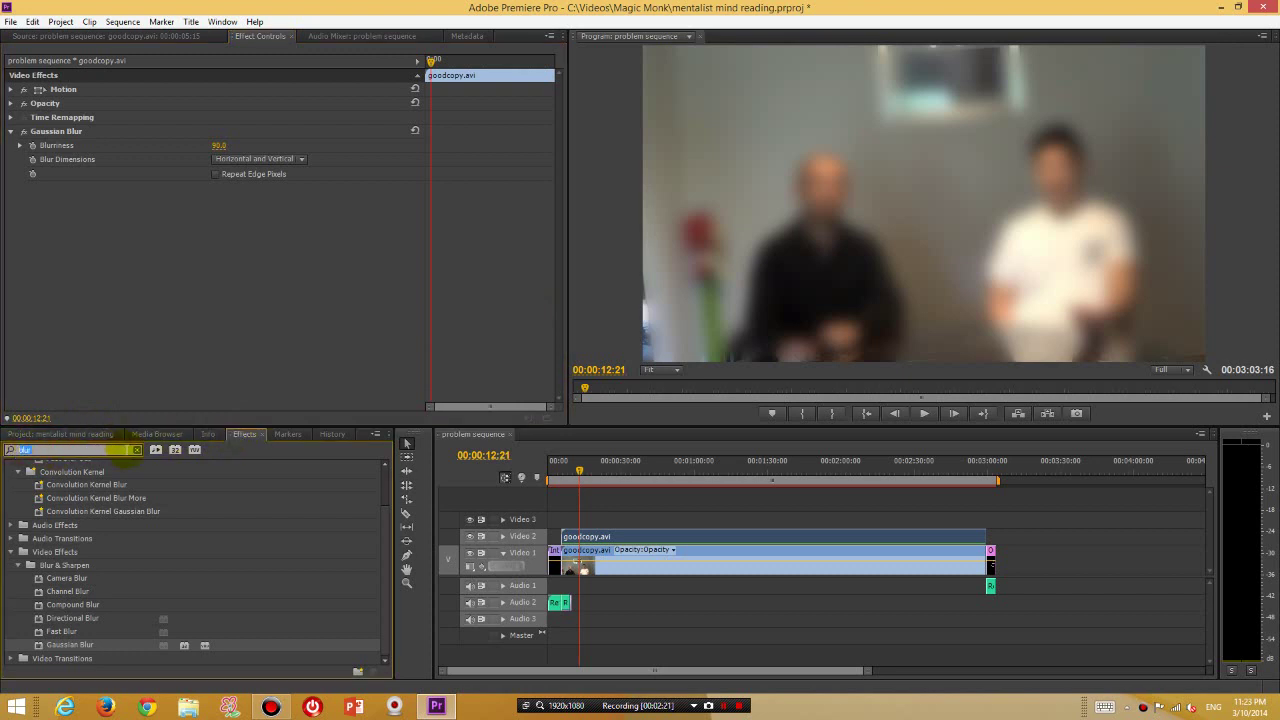
text(crop)
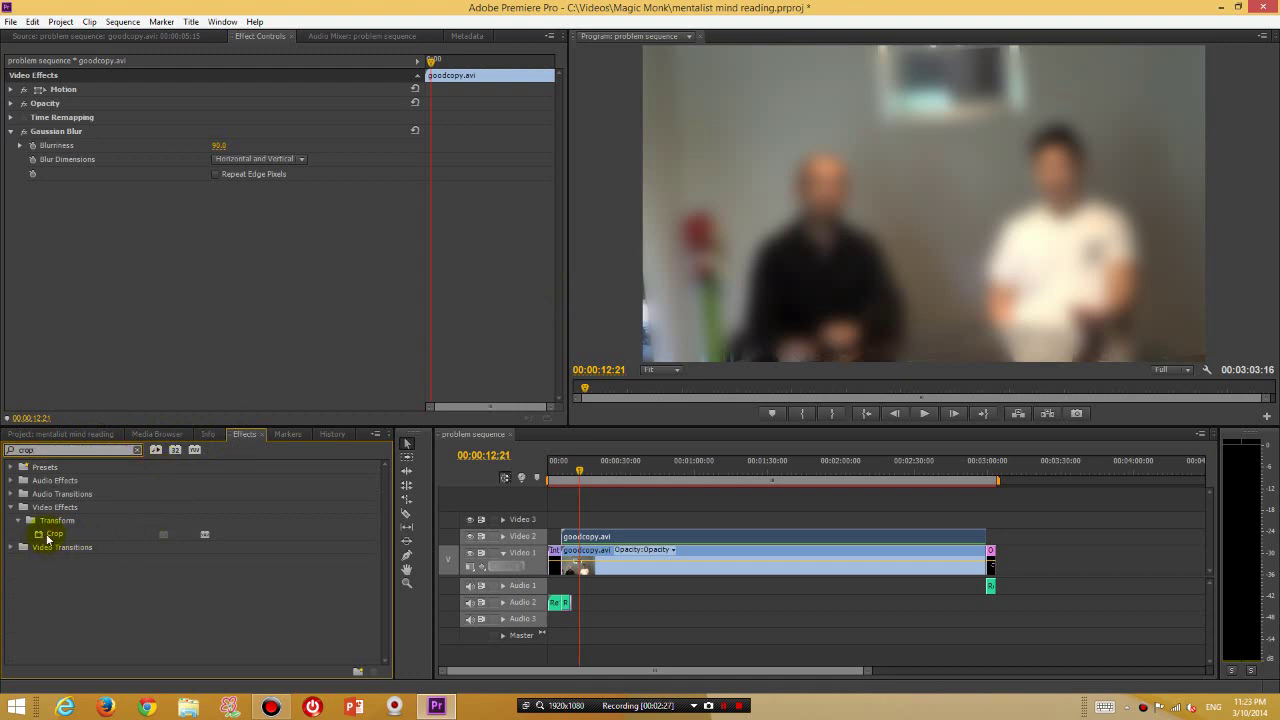
click(48, 536)
drag(48, 536, 584, 535)
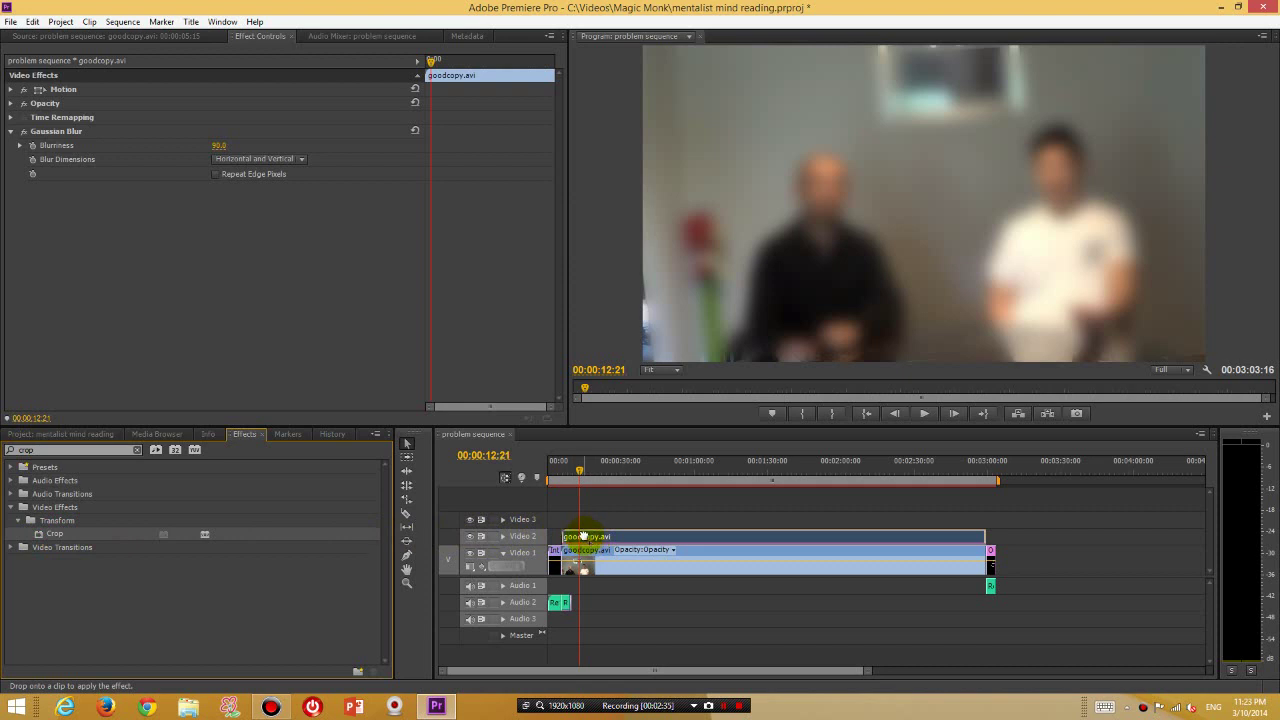
drag(584, 535, 583, 536)
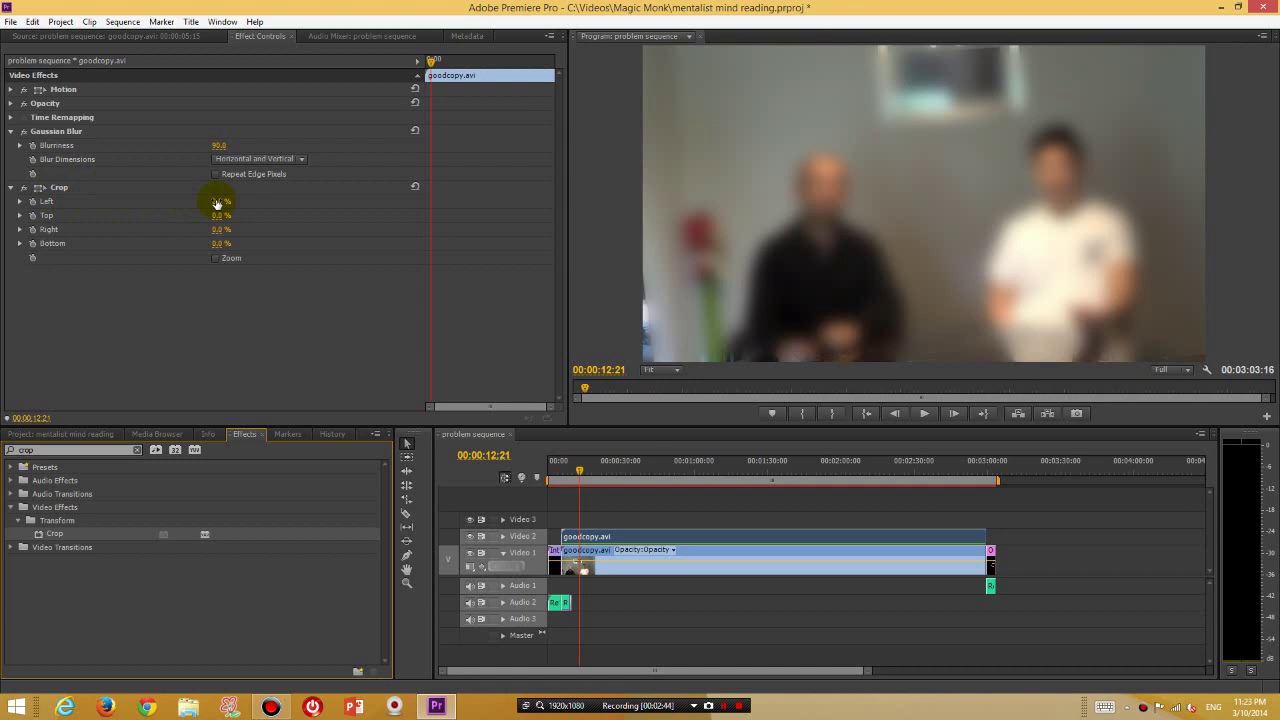
Crop the blurred layer to Left 24%, Top 30%, Right 60%, Bottom 43%, scrubbing to check the face.
drag(217, 203, 241, 203)
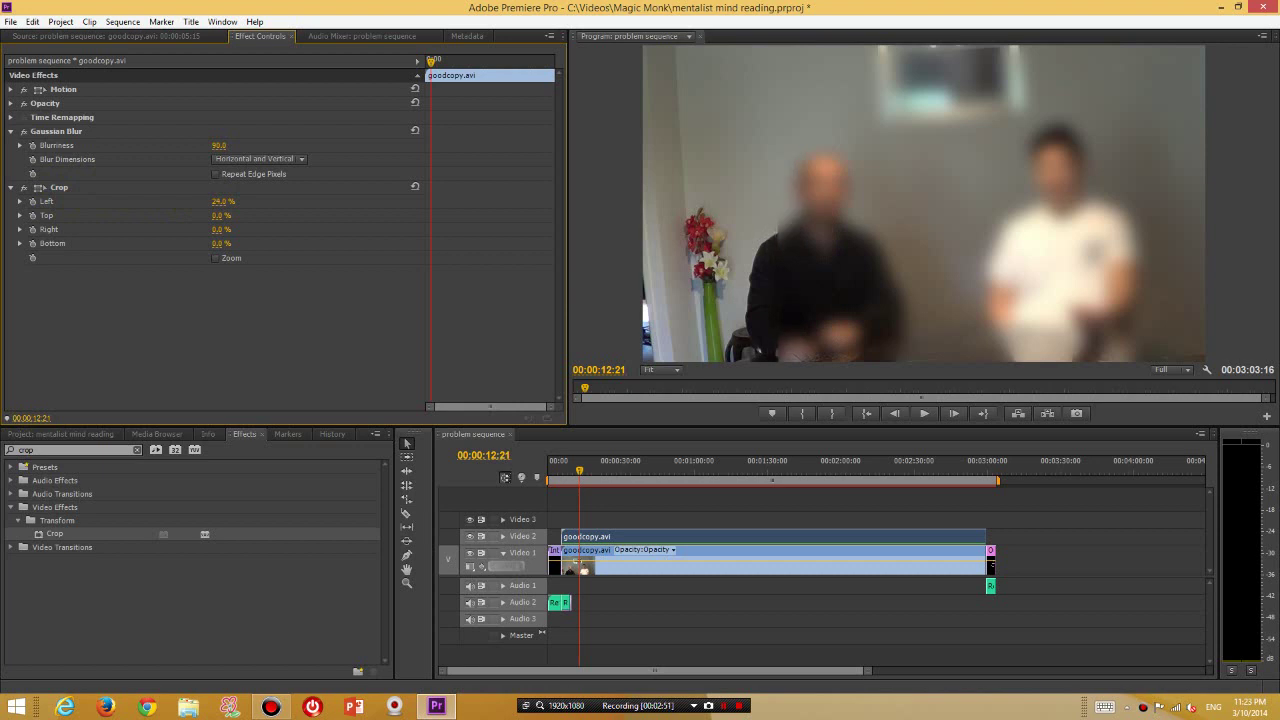
drag(217, 215, 256, 243)
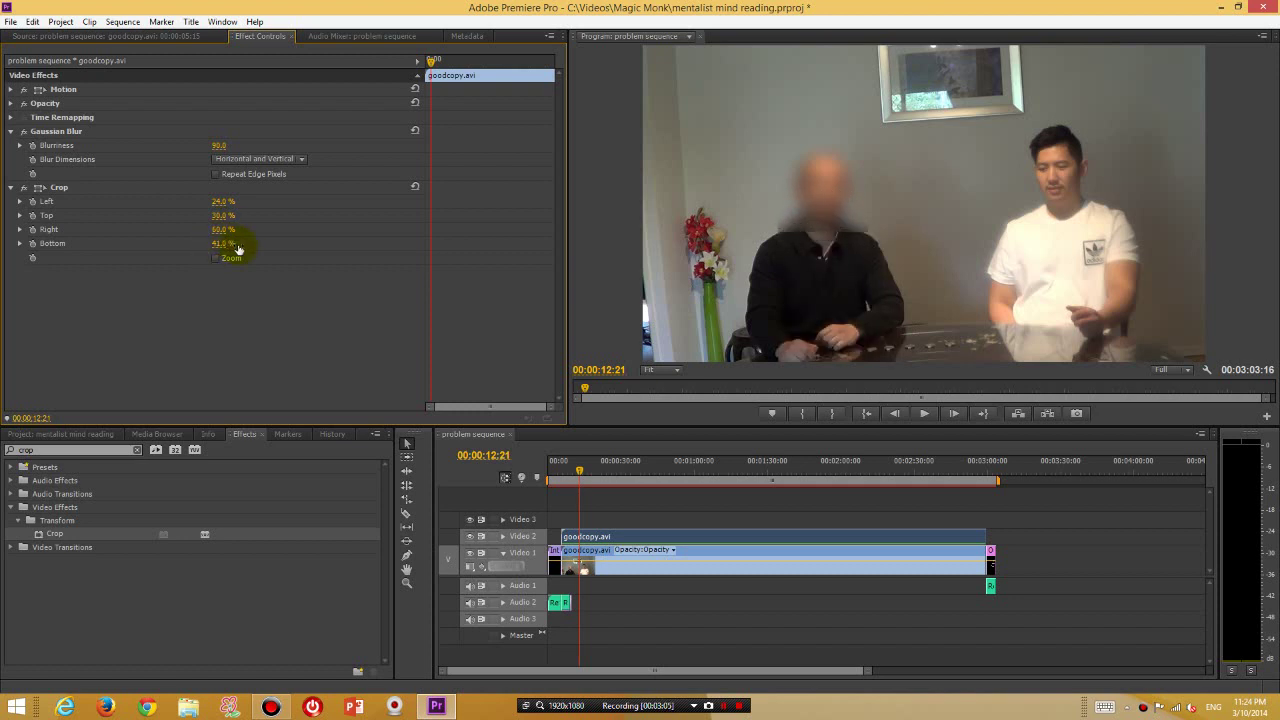
click(583, 476)
drag(583, 476, 569, 474)
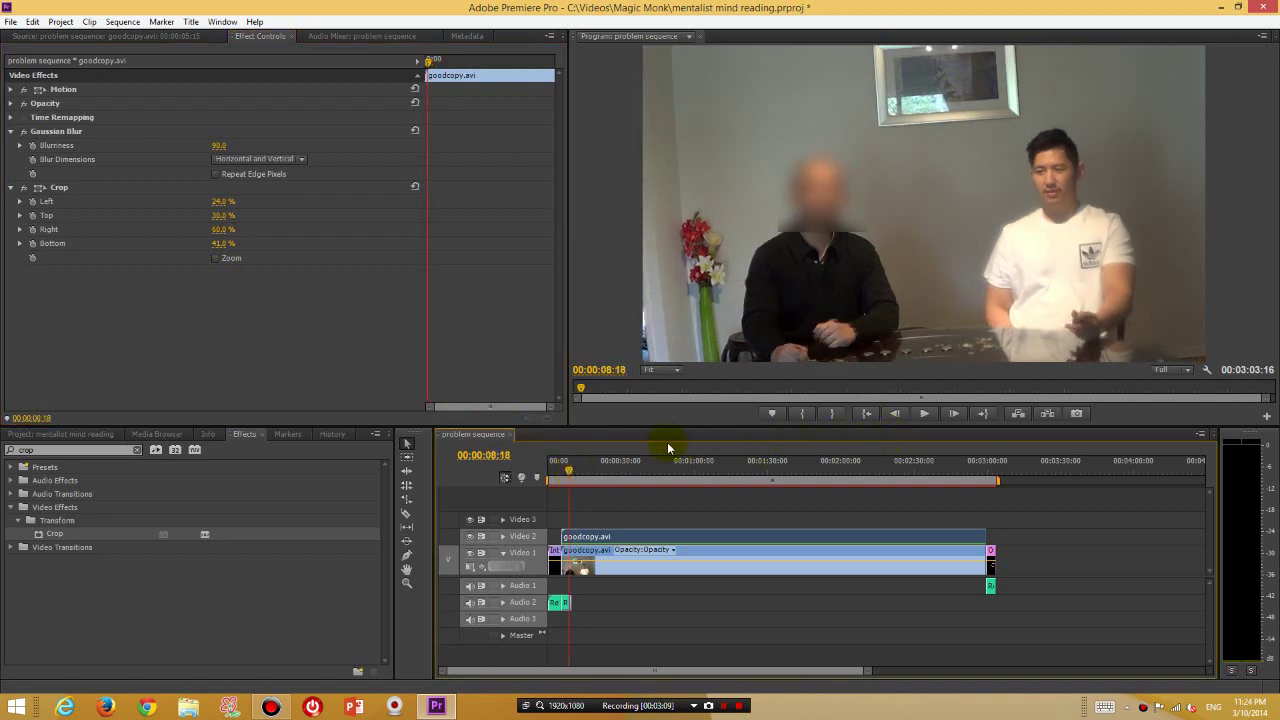
click(577, 472)
drag(580, 472, 700, 480)
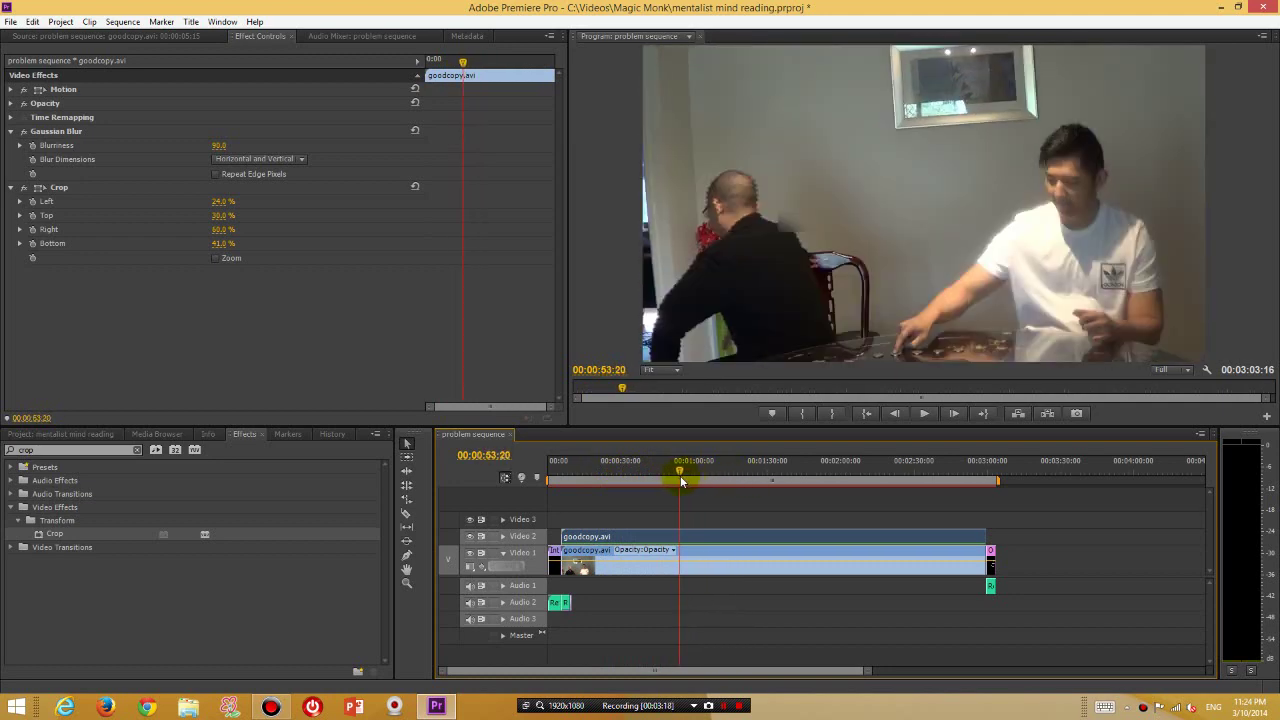
Scrub the playhead to 00:00:52:04, just before the man leans out of the blur box.
mouse_move(681, 478)
mouse_down()
mouse_move(718, 484)
mouse_move(679, 485)
mouse_up()
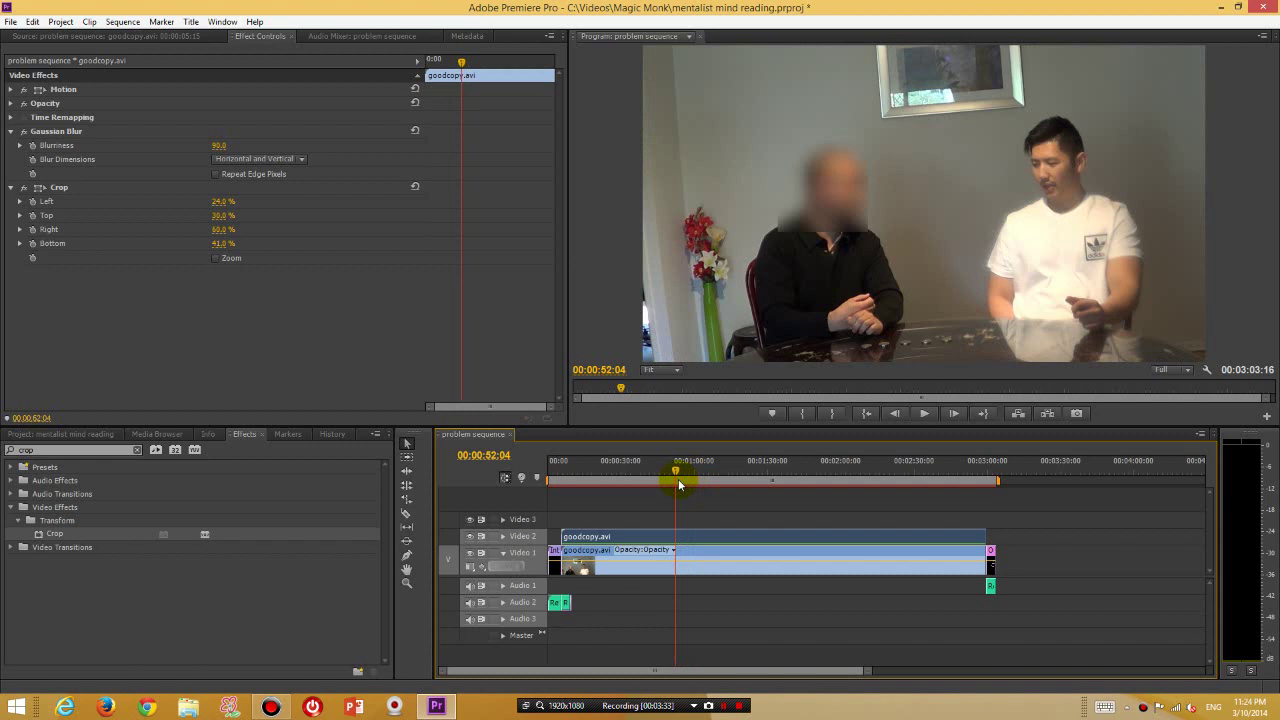
Turn on keyframing for Crop Left, Top, Right and Bottom at 00:00:52:04.
click(32, 203)
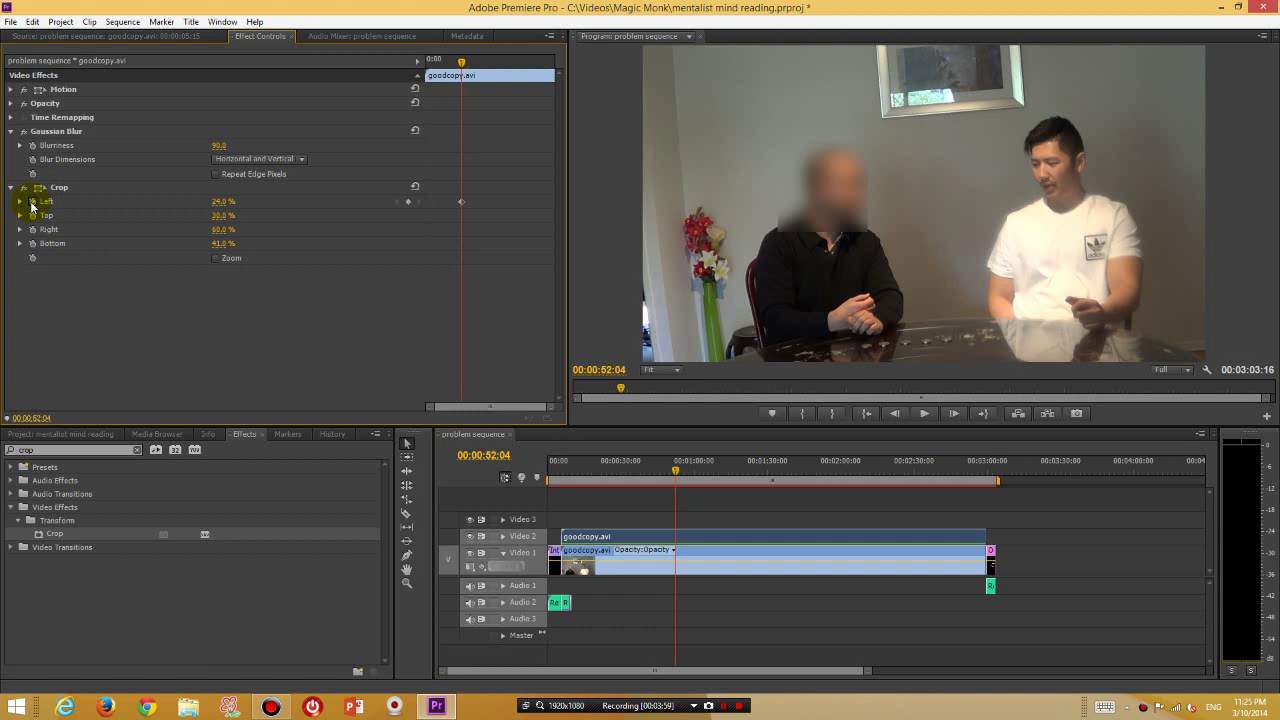
click(35, 208)
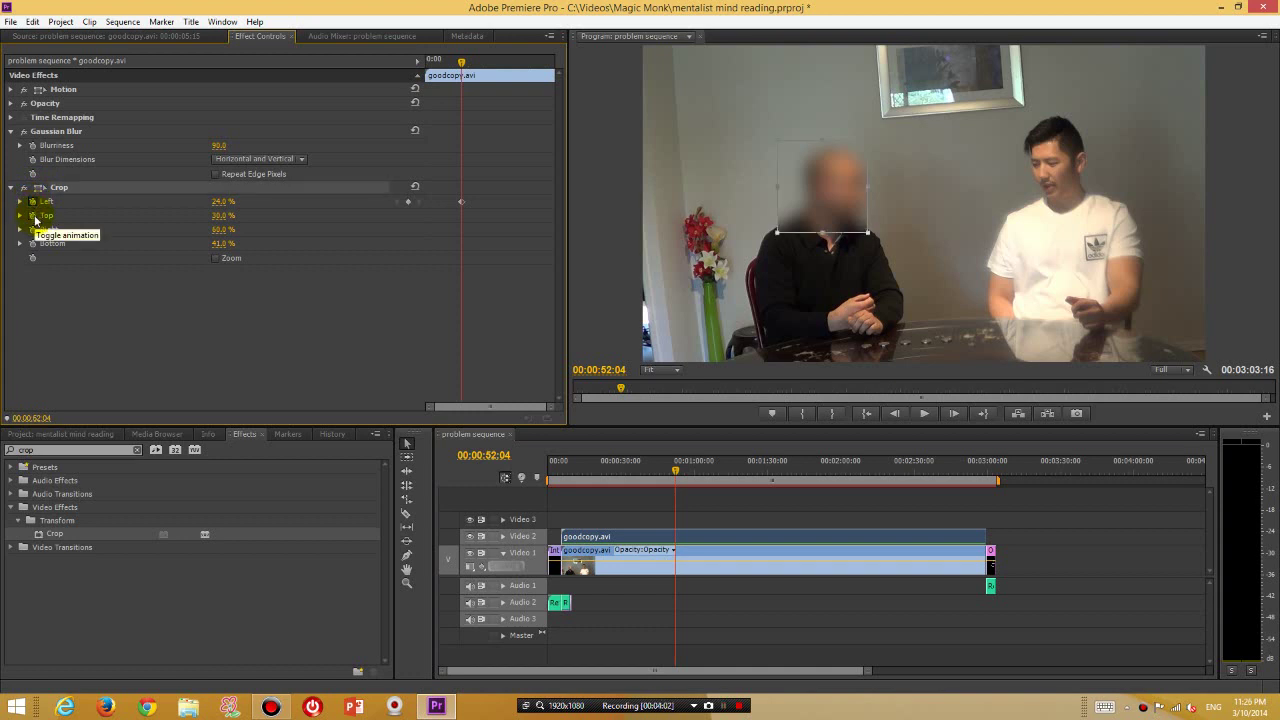
click(33, 216)
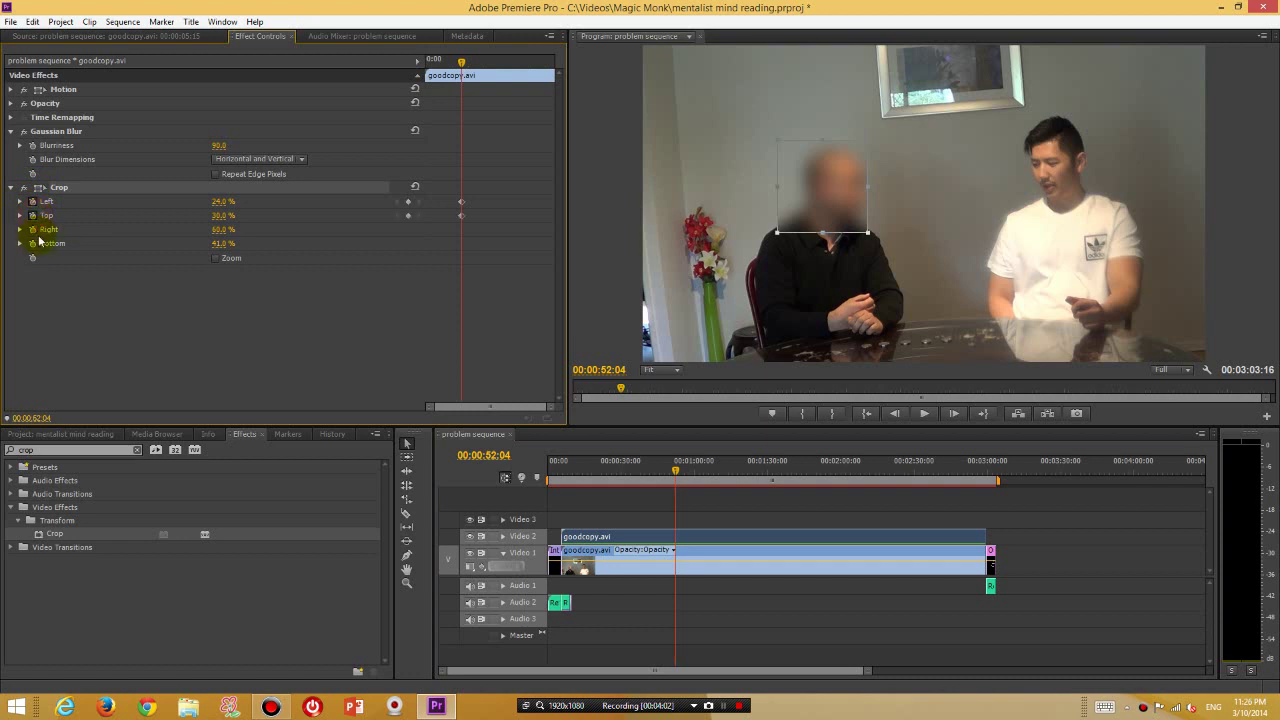
click(33, 230)
click(33, 244)
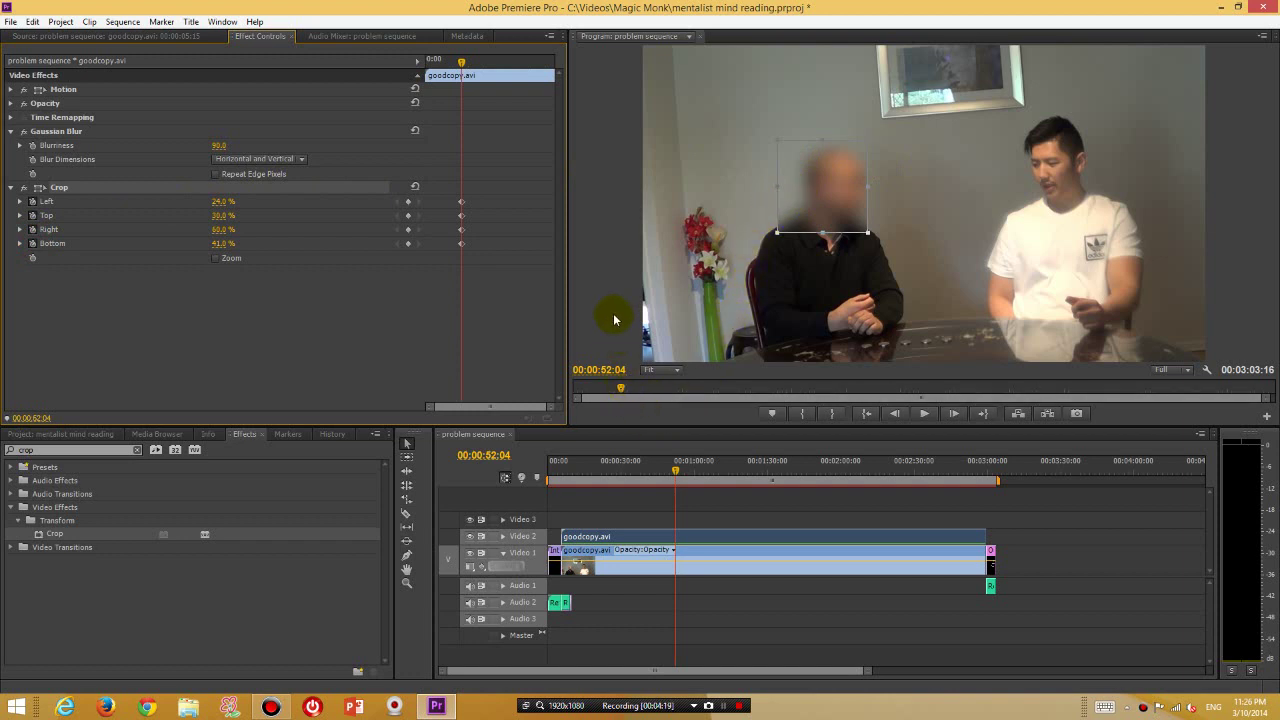
Step and play through frames to 00:00:54:16, where his head moves out of the blur box.
key(Right)
key(Right)
key(Right)
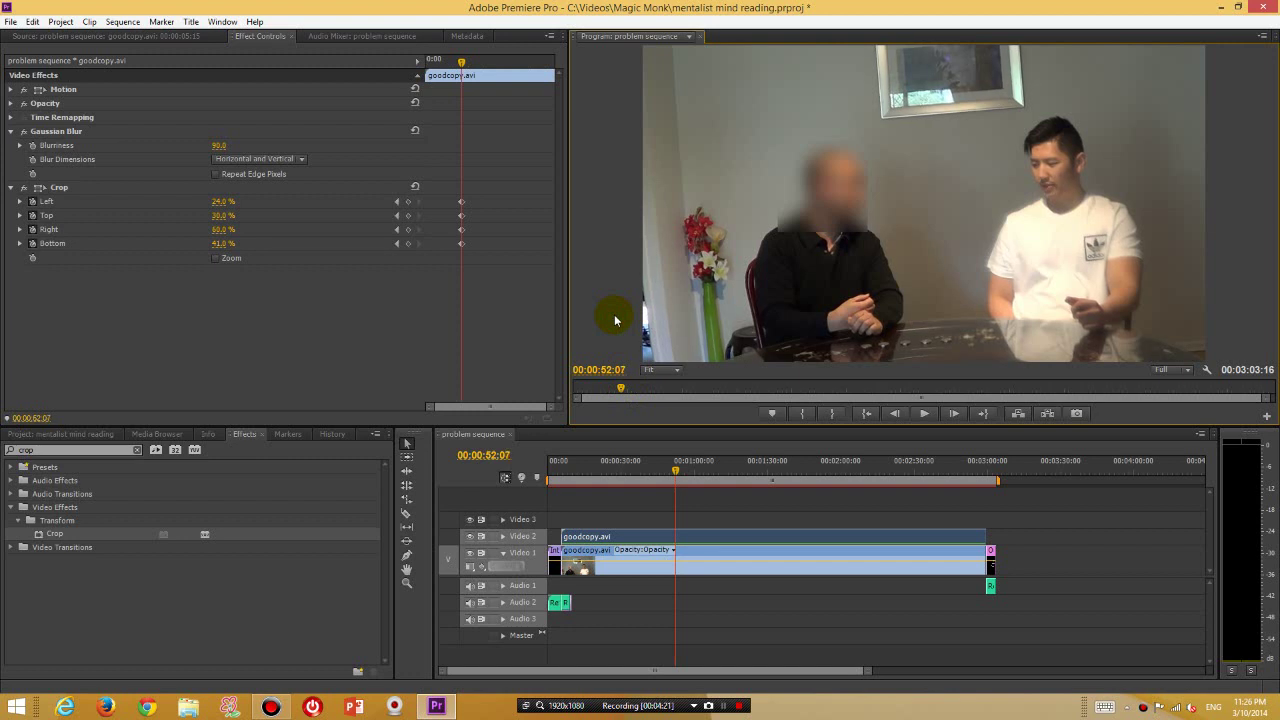
key(space)
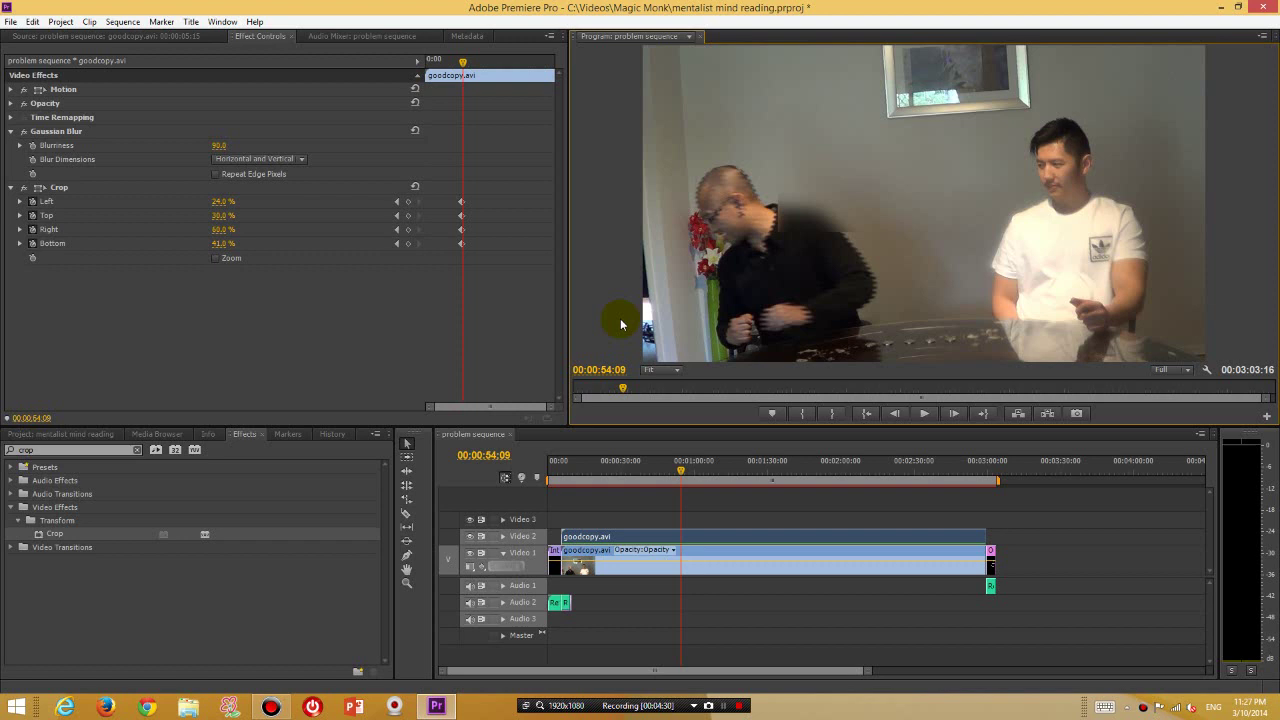
key(Left)
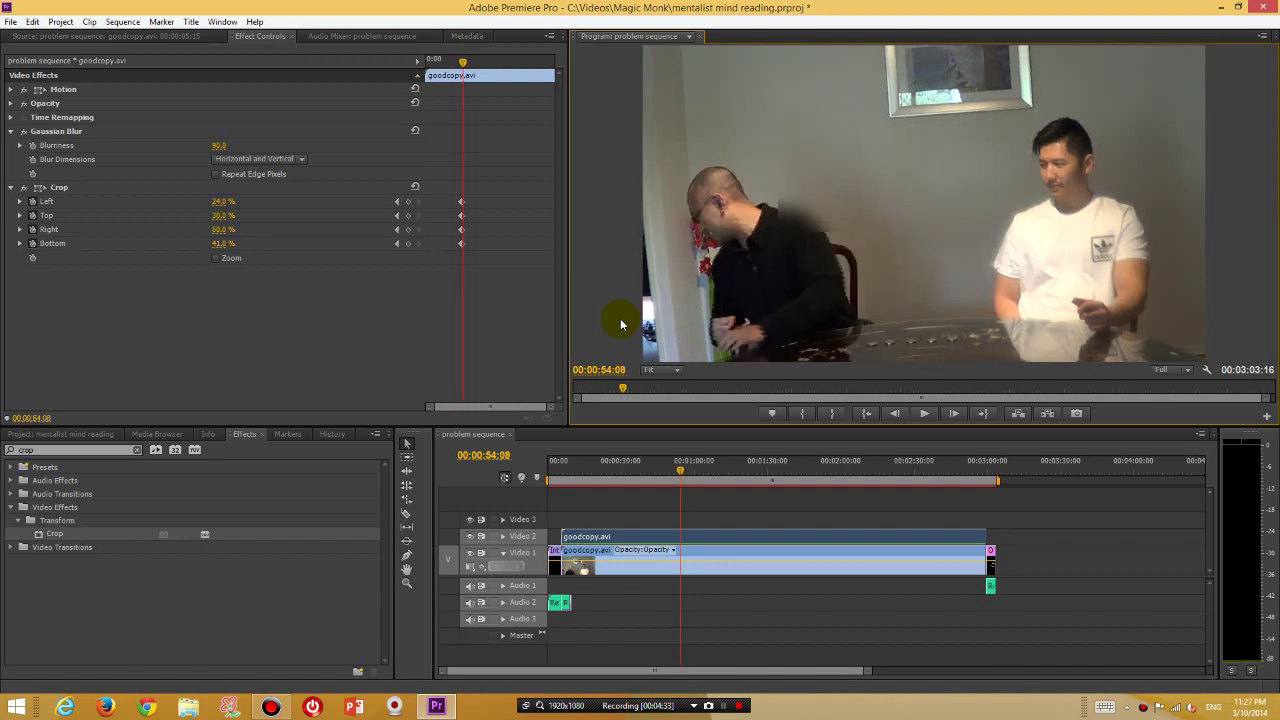
key(Right)
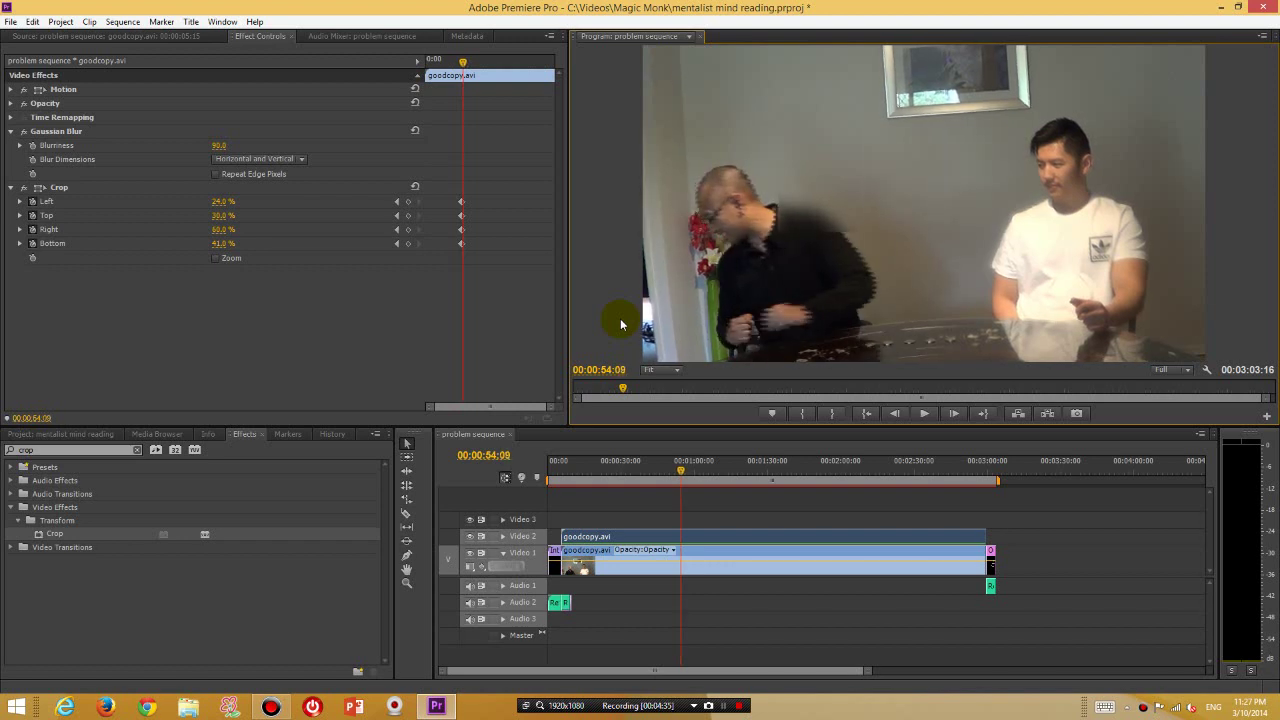
key(Right)
key(Right)
key(Right)
key(Right)
key(Right)
key(Right)
key(Right)
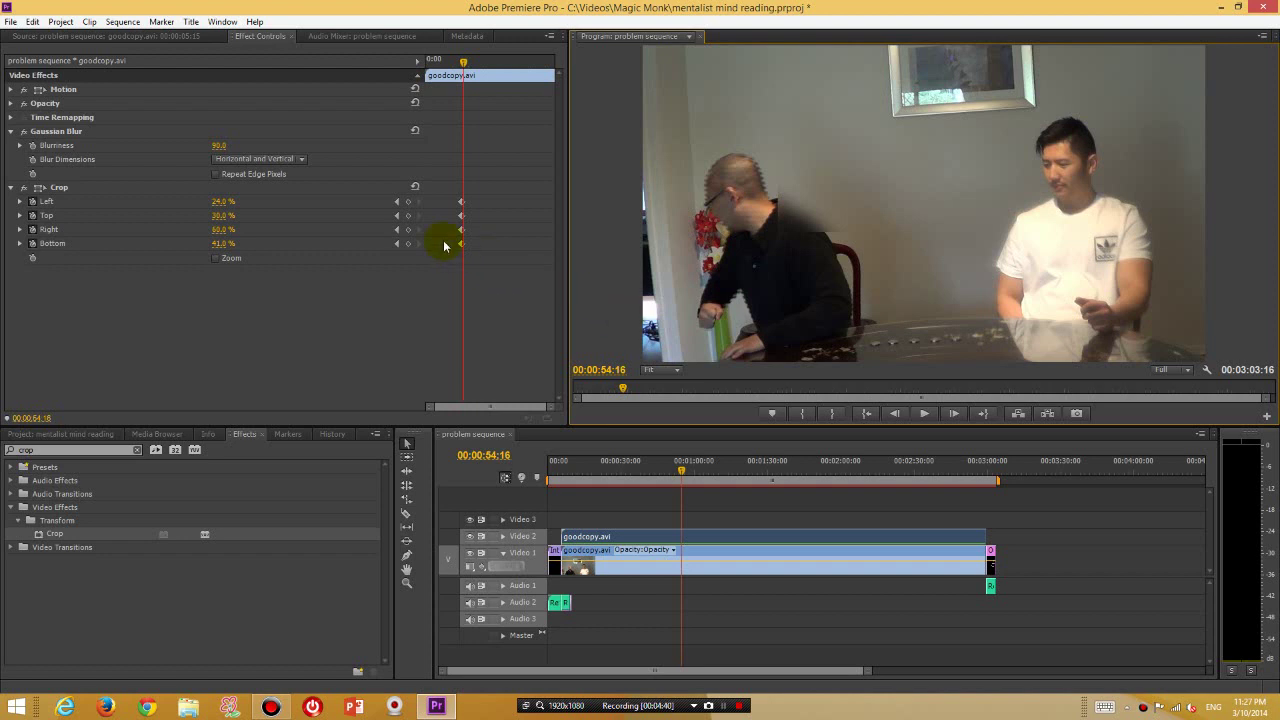
Keyframe the crop at 00:00:54:16 to Left 10%, Top 31%, Right 77%, Bottom 29%, then review.
click(408, 203)
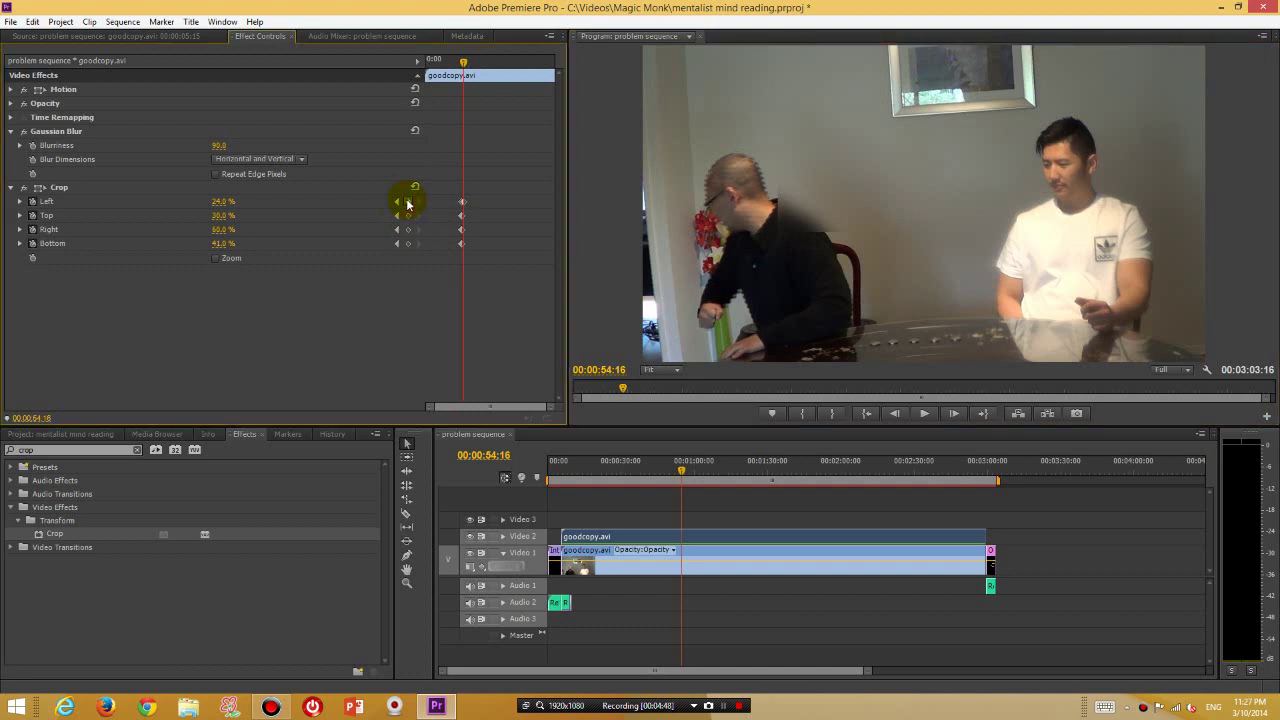
click(408, 216)
click(408, 229)
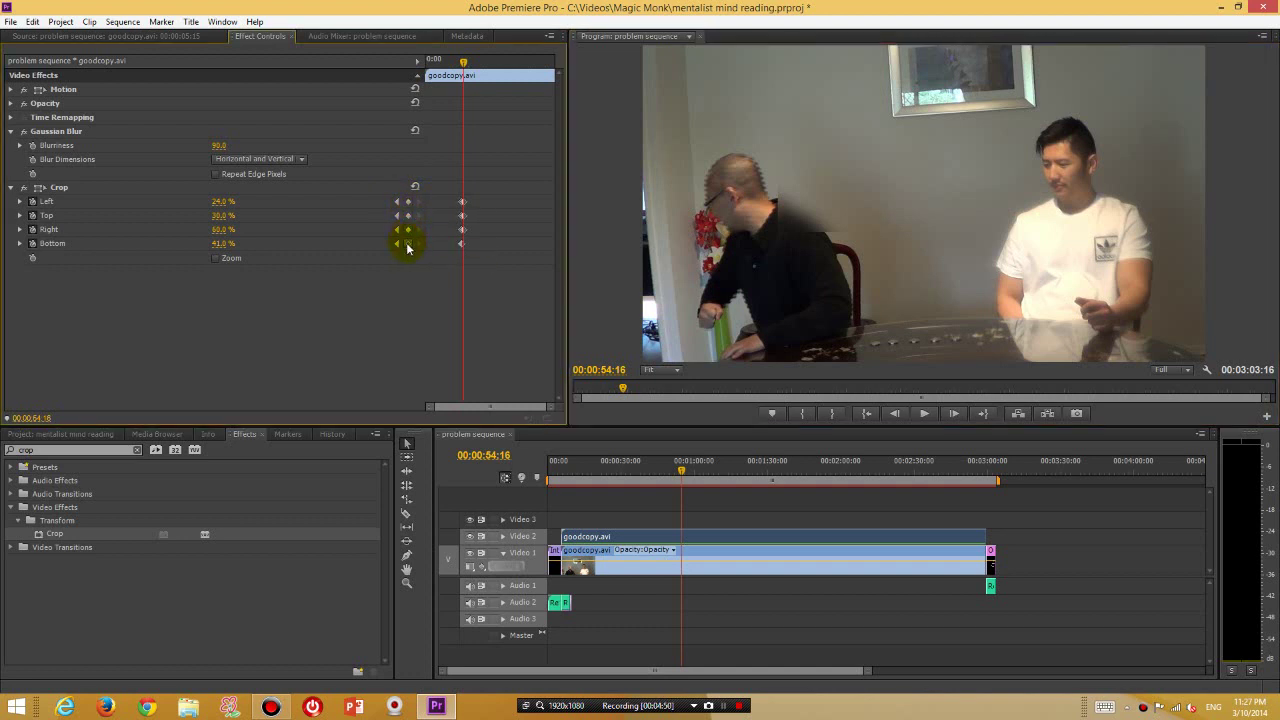
click(408, 245)
drag(222, 201, 243, 243)
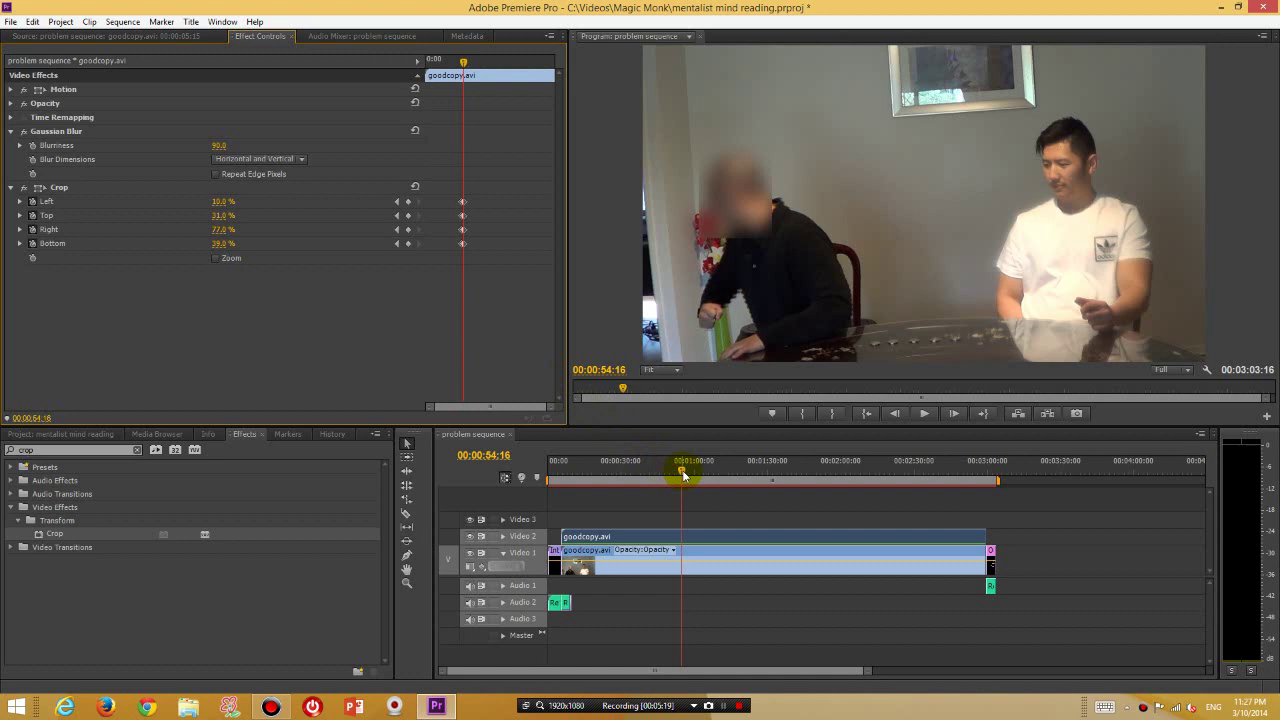
drag(683, 474, 670, 475)
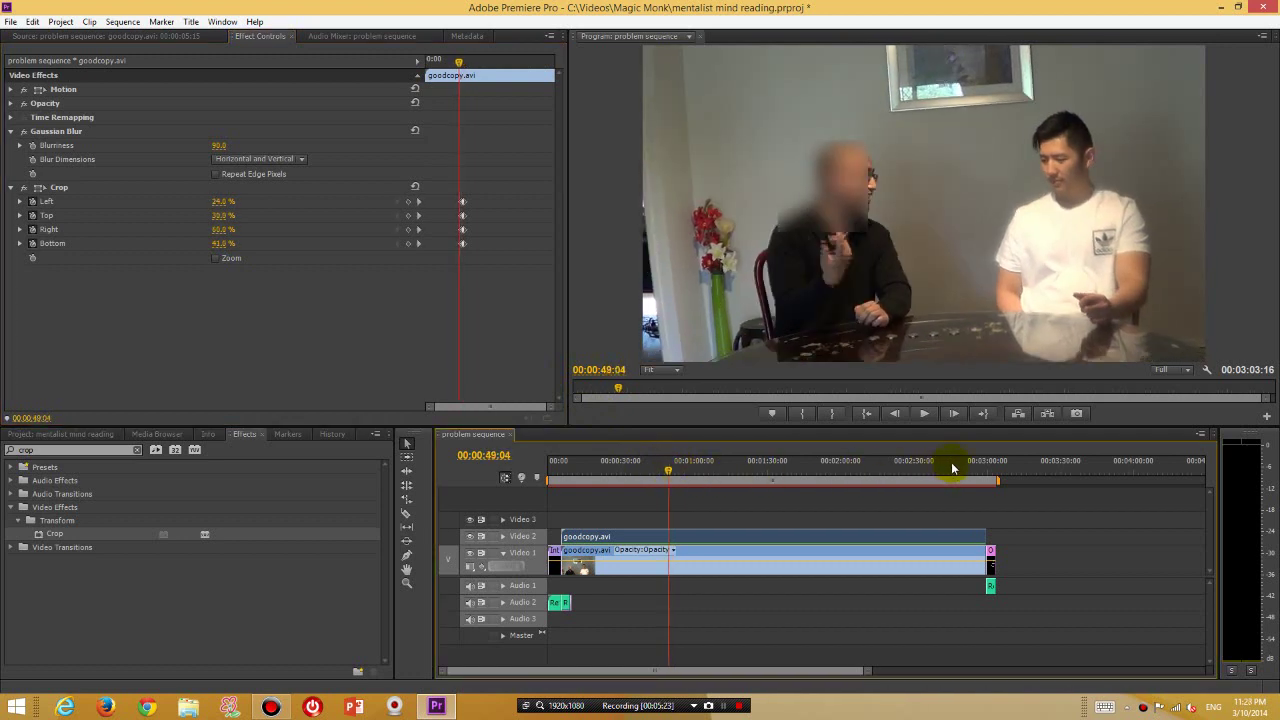
click(929, 418)
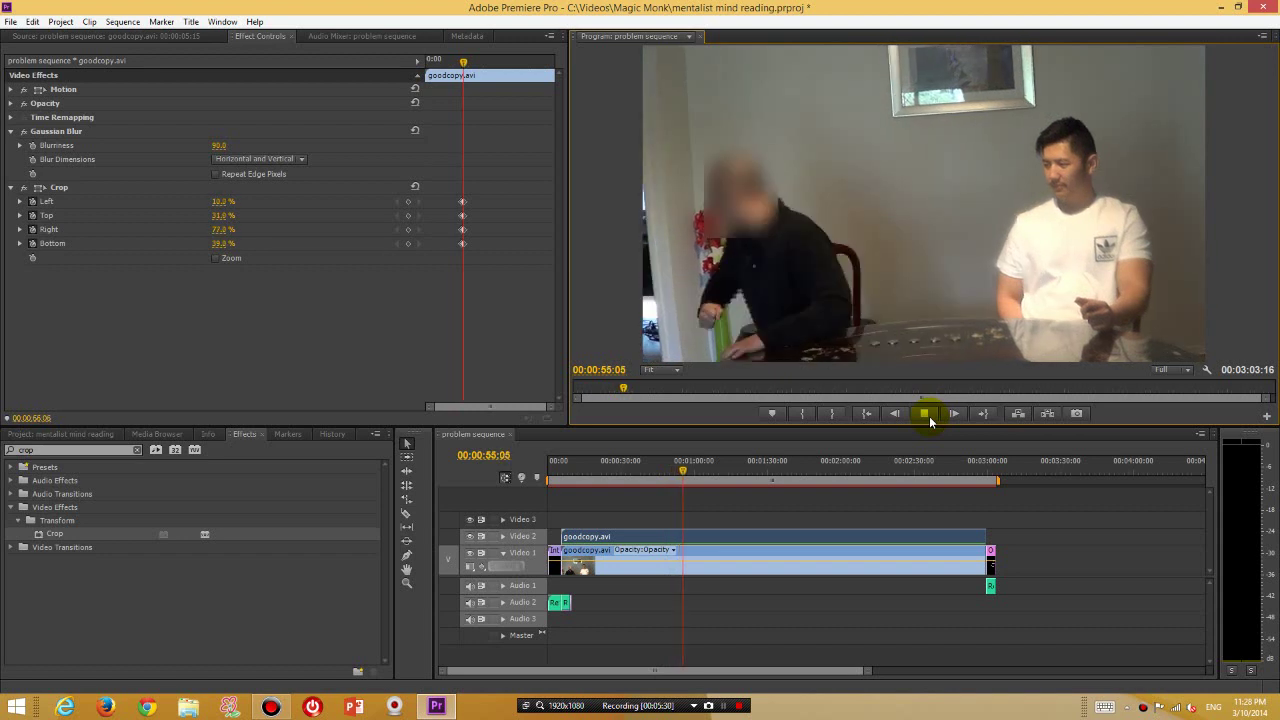
click(929, 418)
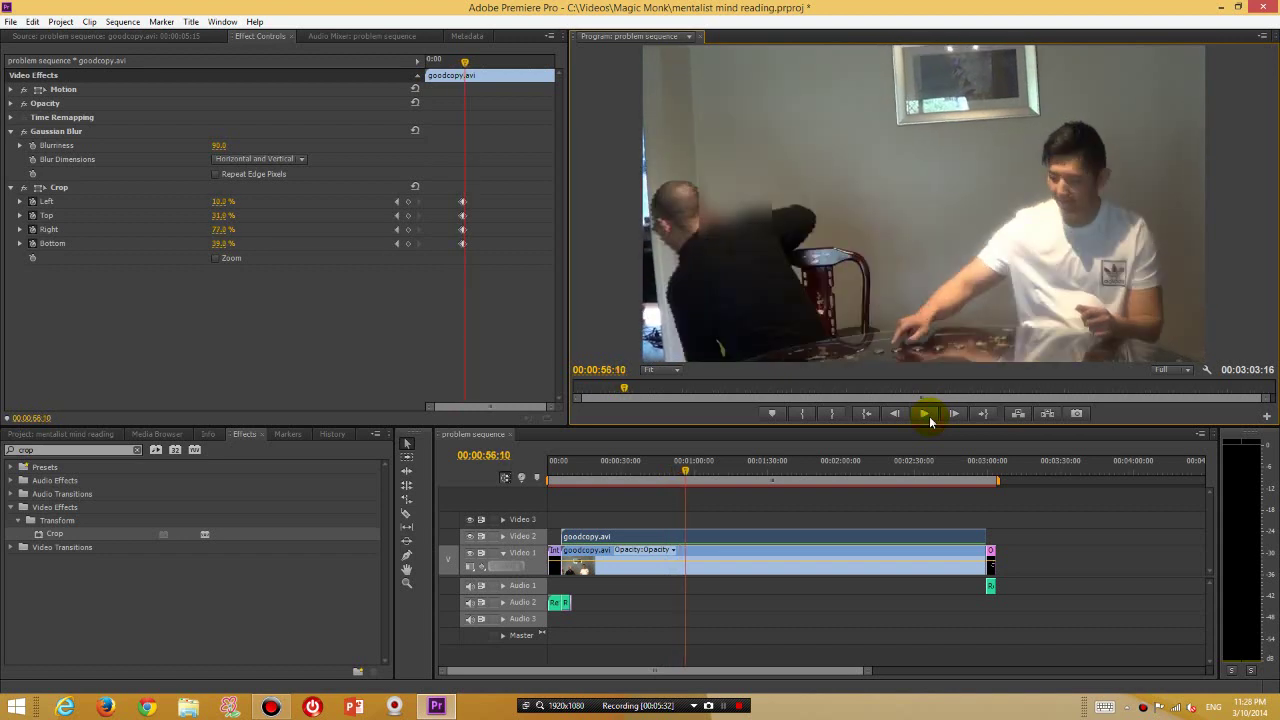